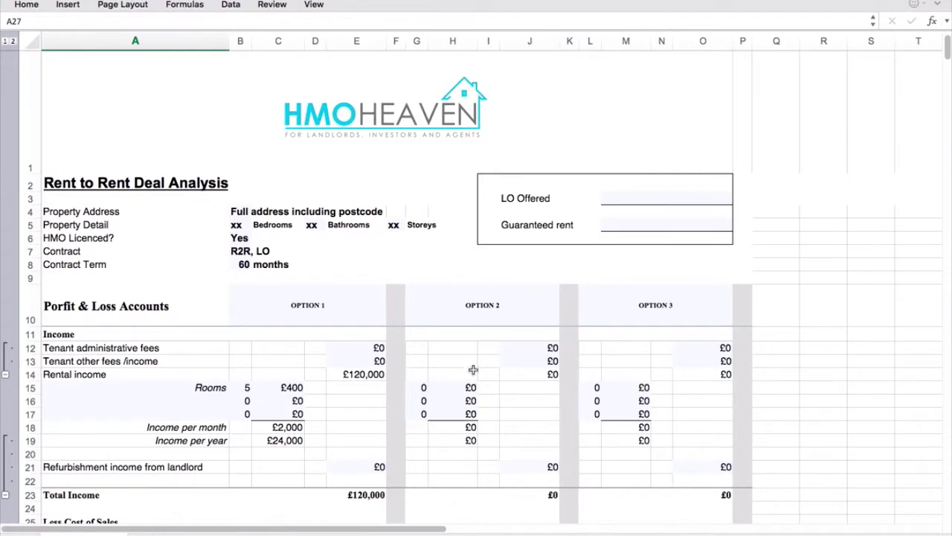
- Review the property address and the bedroom and bathroom details in the Rent to Rent Deal Analysis header
click(71, 224)
click(67, 213)
drag(77, 144, 113, 238)
click(113, 238)
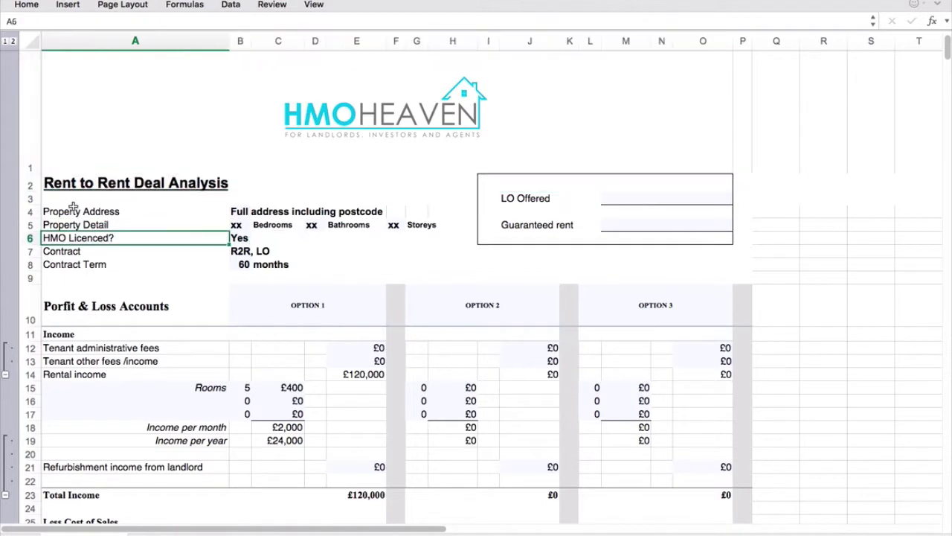
click(75, 212)
click(235, 212)
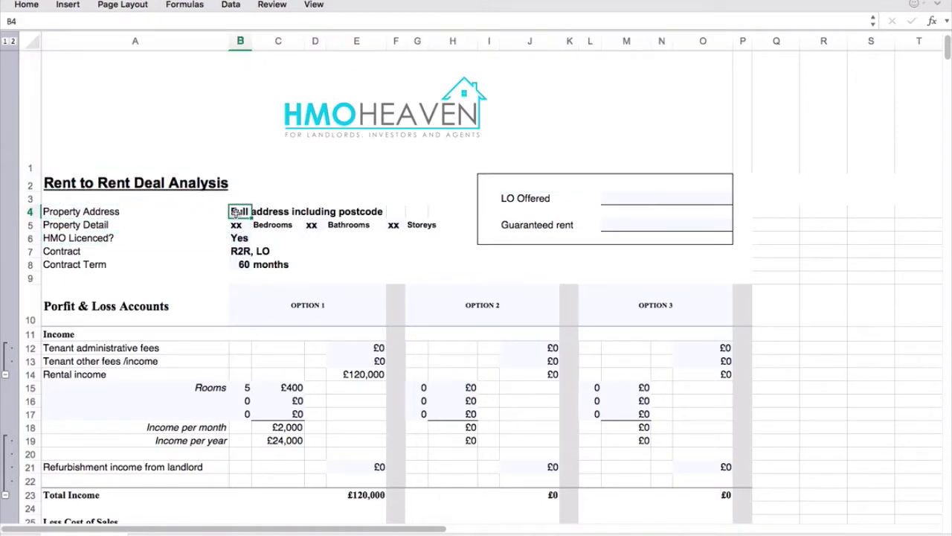
key(Down)
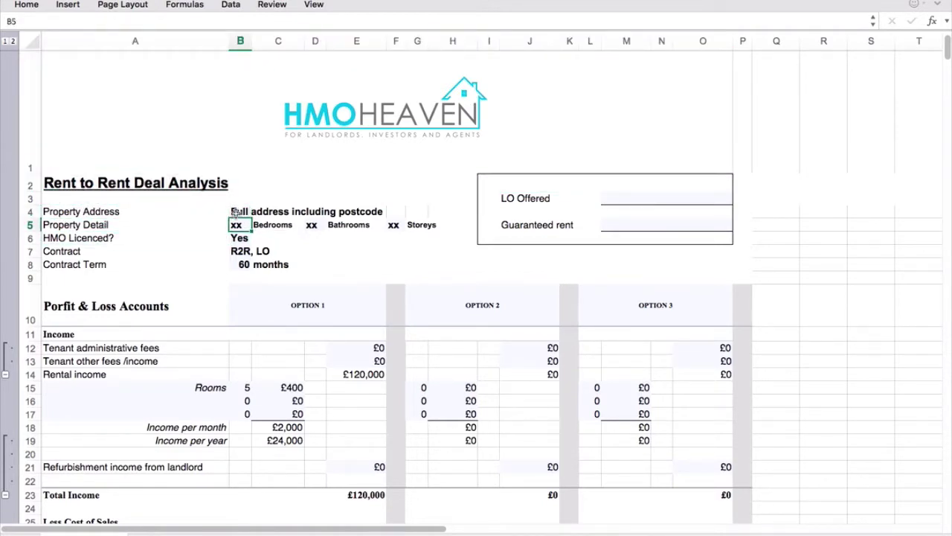
key(Right)
key(Right)
key(Right)
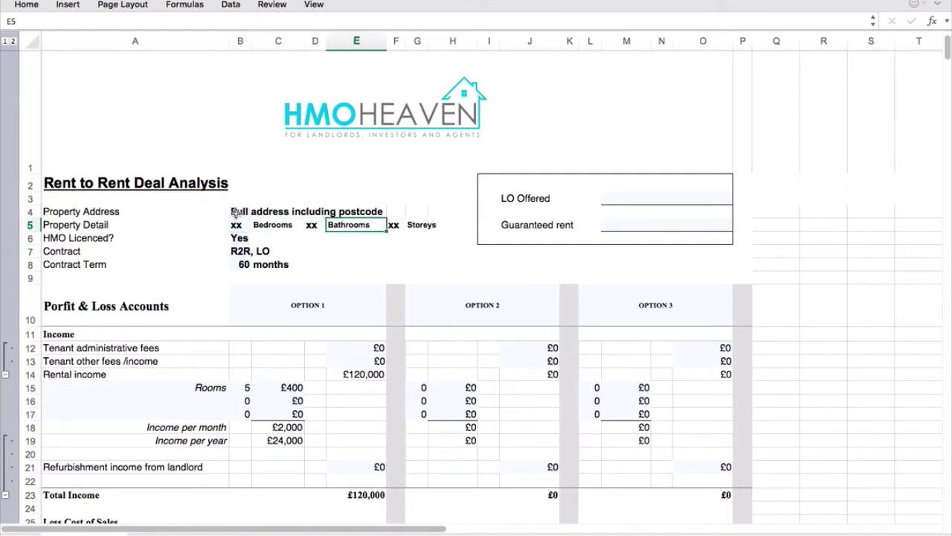
- Review the contract type and contract term fields in the deal header
key(Down)
key(Down)
key(Left)
key(Left)
key(Left)
key(Left)
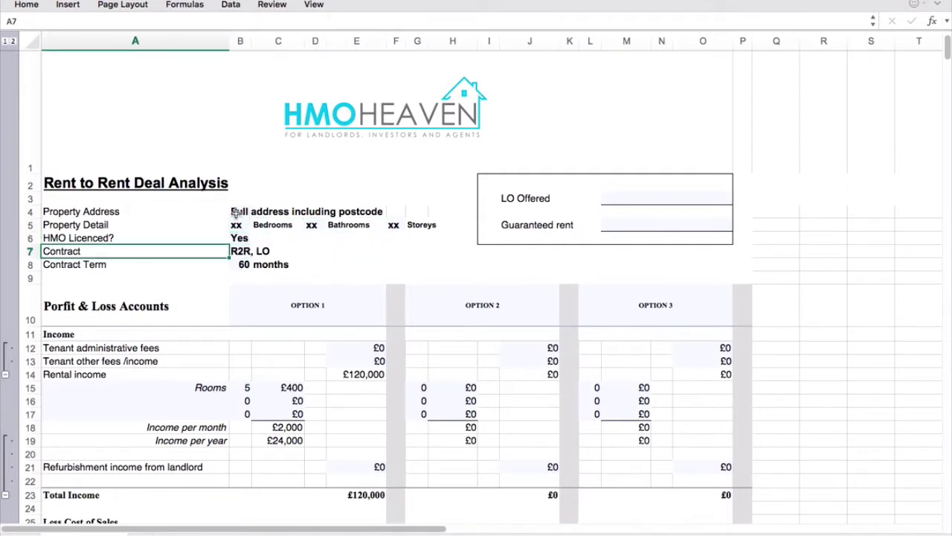
key(Down)
key(Right)
key(Right)
key(Left)
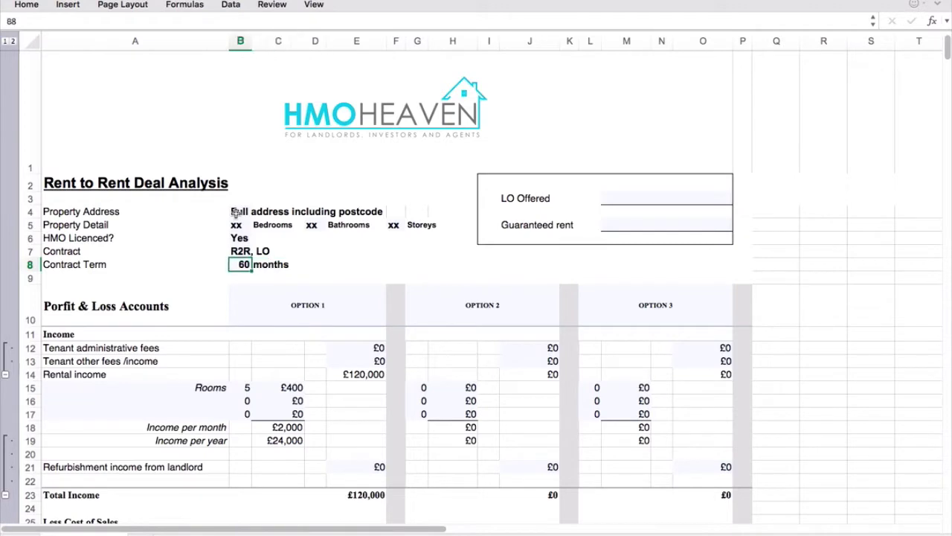
- Collapse the grouped rows of the Profit & Loss section to outline level 1
scroll(235, 214, down, 5)
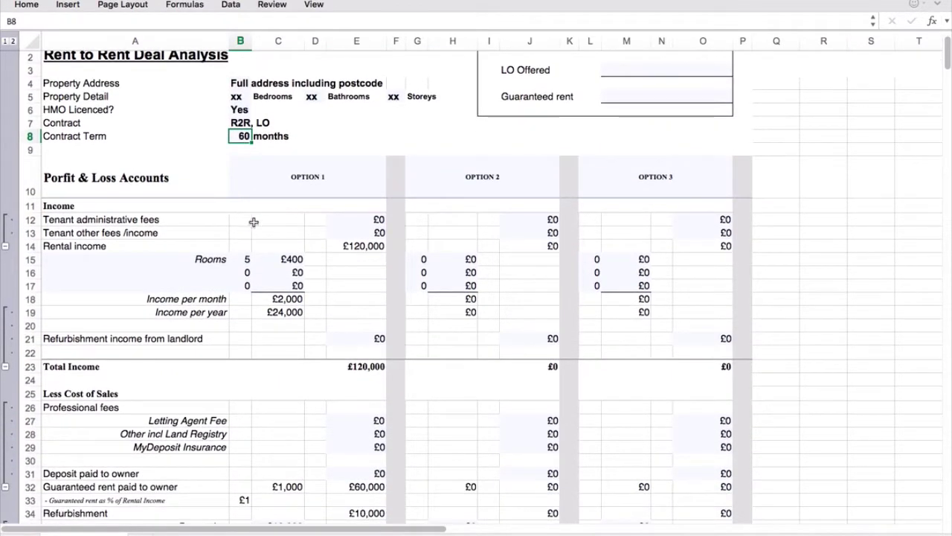
click(295, 219)
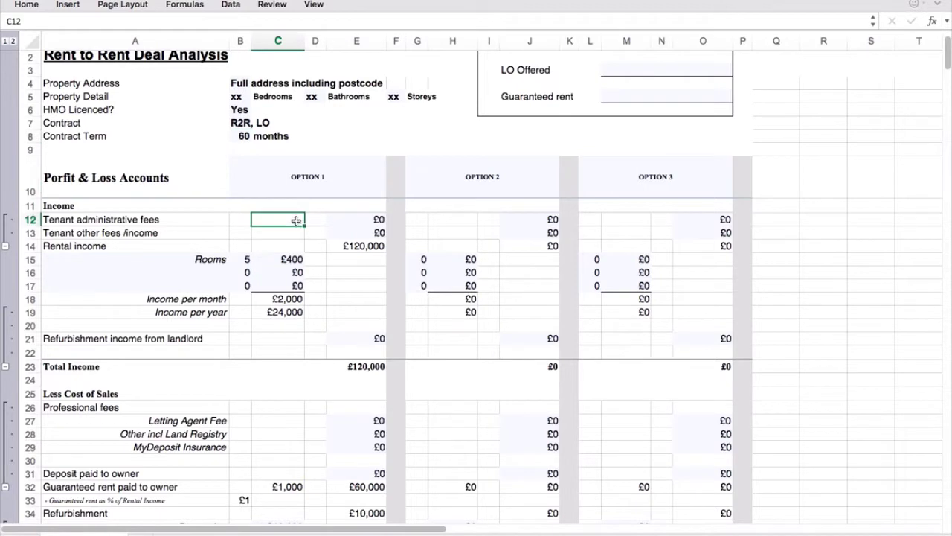
click(77, 202)
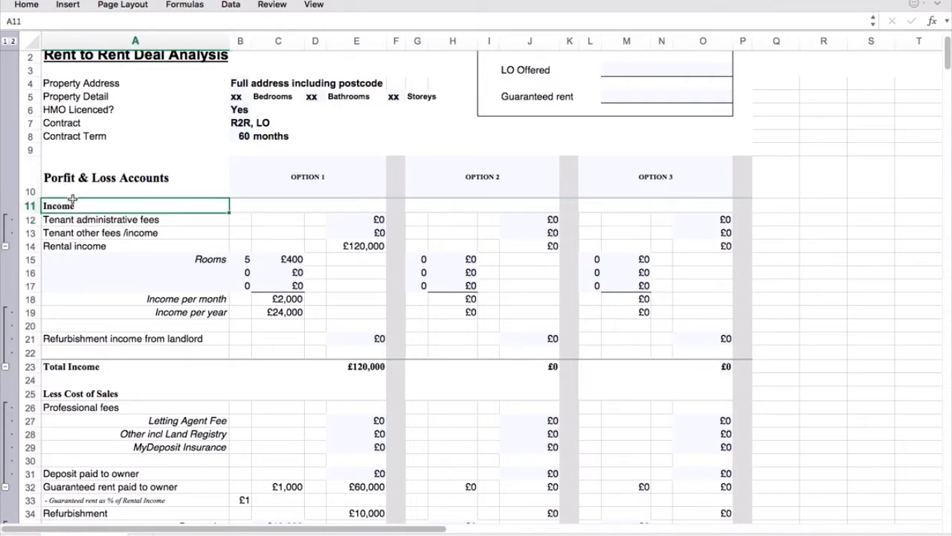
click(6, 42)
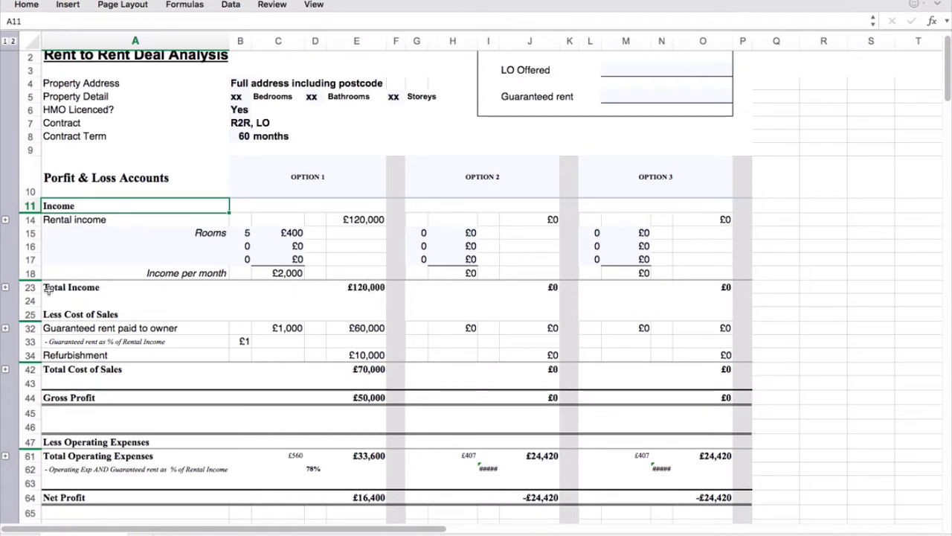
- Review Option 1's total cost of sales, gross profit, operating expenses and net profit, plus the cashflow summary below
click(369, 369)
drag(369, 377, 370, 454)
click(370, 399)
click(370, 454)
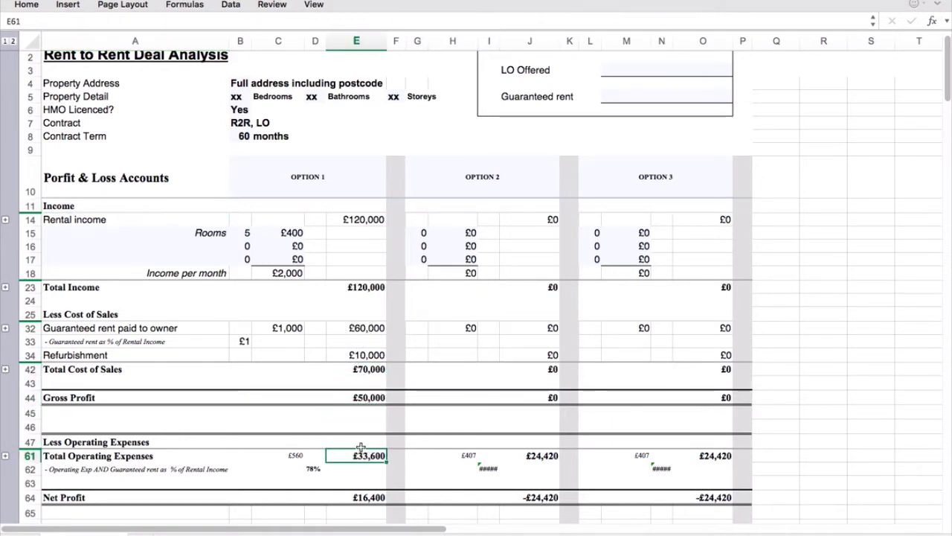
click(366, 499)
scroll(366, 500, down, 3)
scroll(365, 500, down, 5)
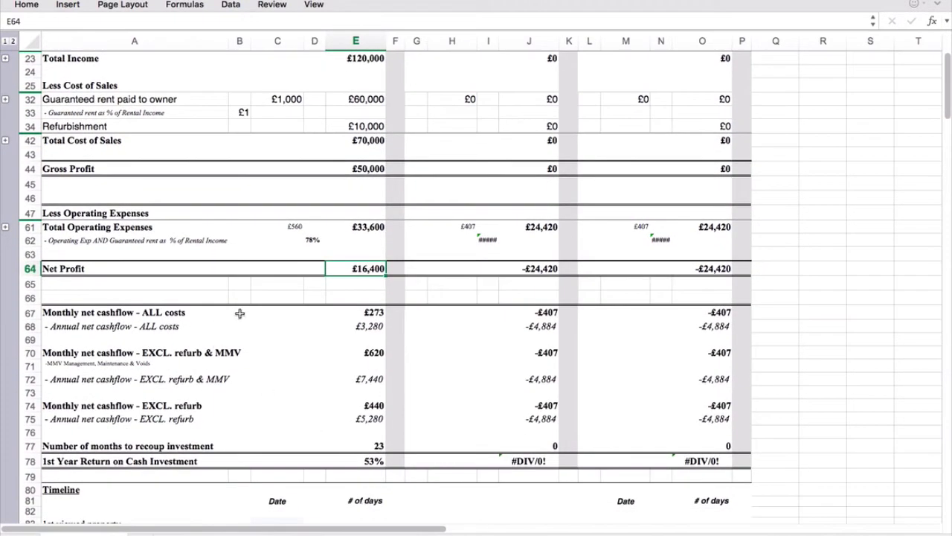
- Expand all grouped rows of the sheet to outline level 2
scroll(373, 468, up, 10)
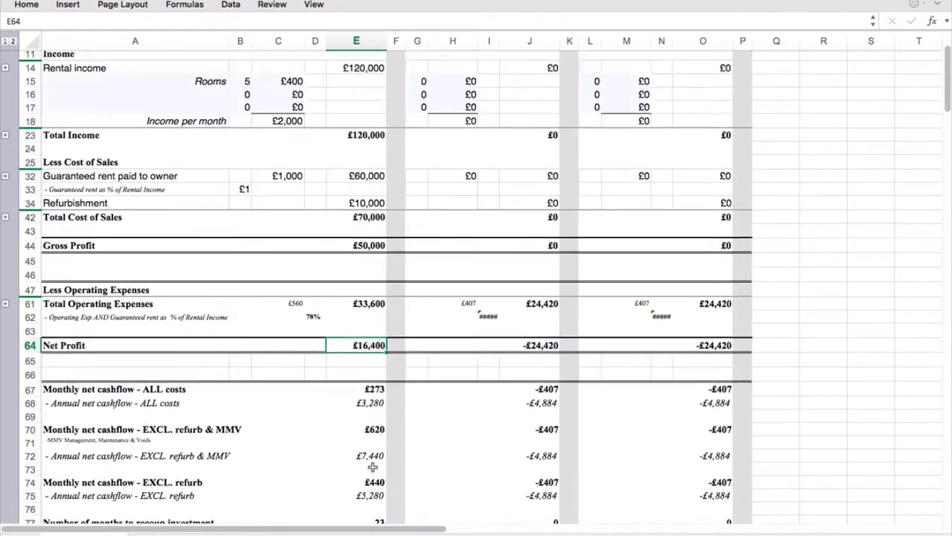
scroll(373, 468, up, 2)
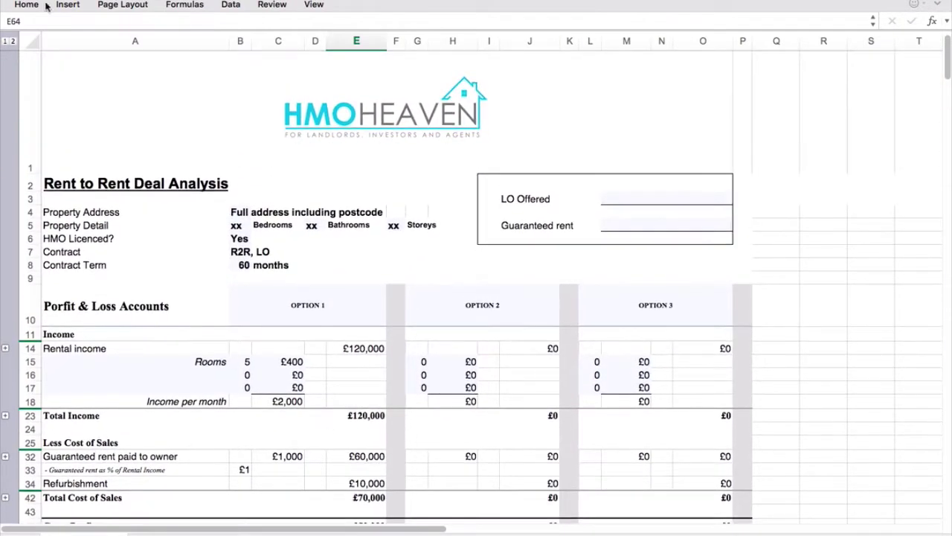
click(11, 42)
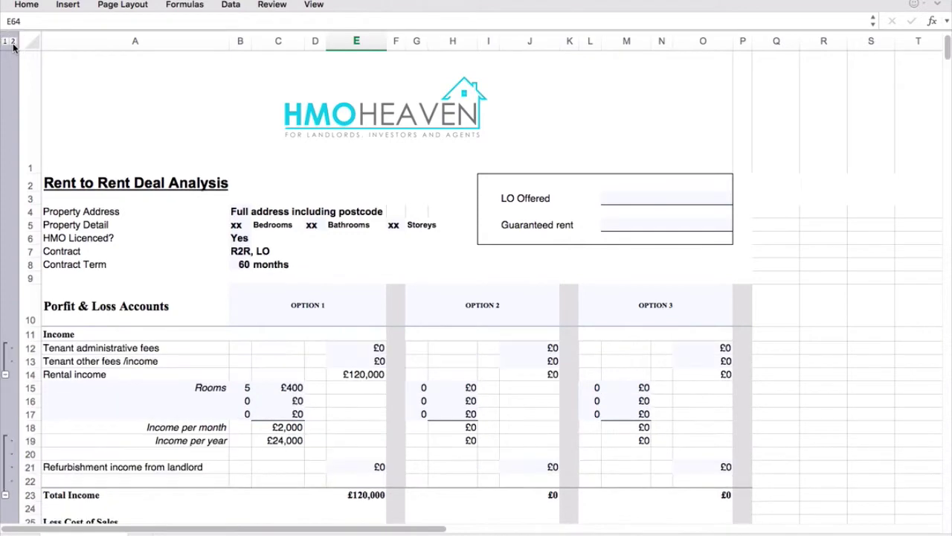
- Examine Option 1's tenant administrative fees, tenant other fees and rental income in the Income section
scroll(262, 385, down, 1)
scroll(262, 385, down, 4)
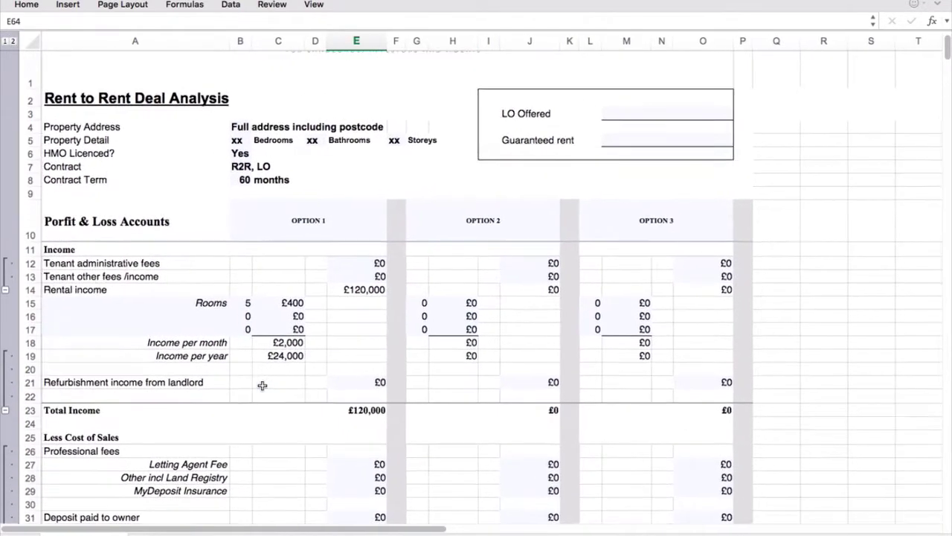
click(131, 299)
click(126, 262)
key(Right)
key(Right)
key(Right)
key(Right)
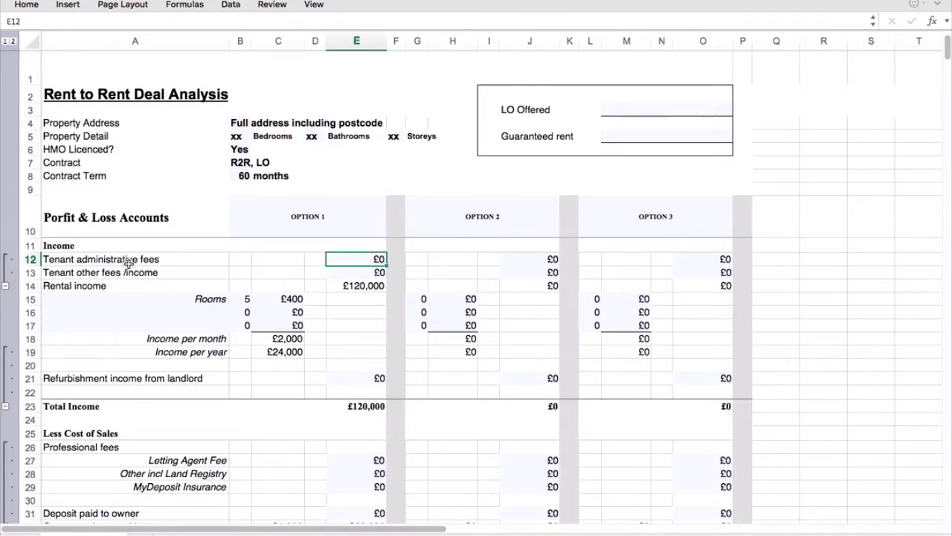
key(Down)
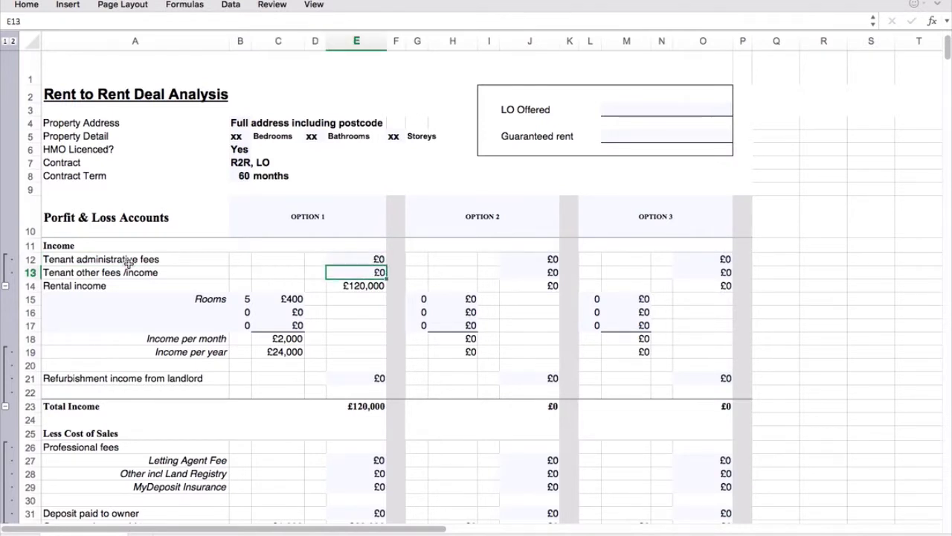
key(Up)
key(Down)
key(Up)
key(Down)
key(Down)
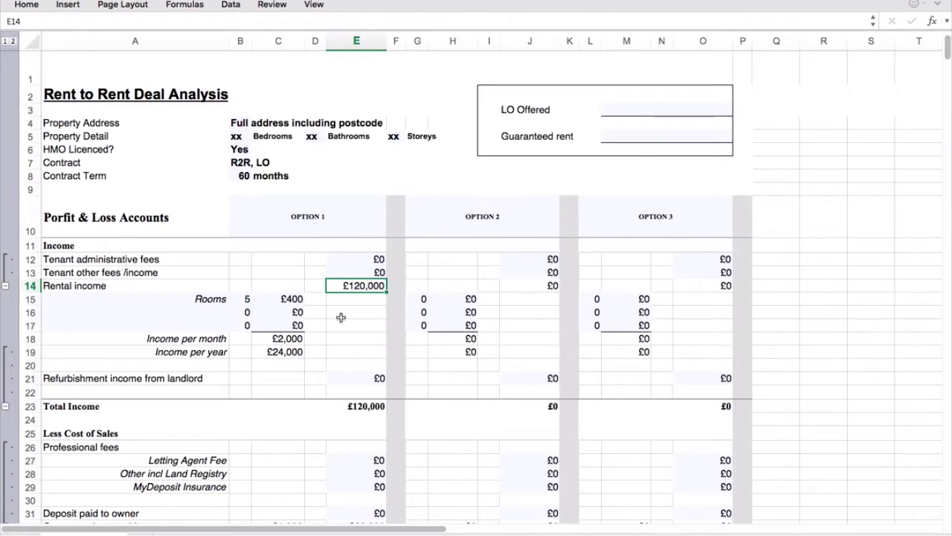
- Examine Option 1's room count, rent per room, income per month and income per year
click(286, 299)
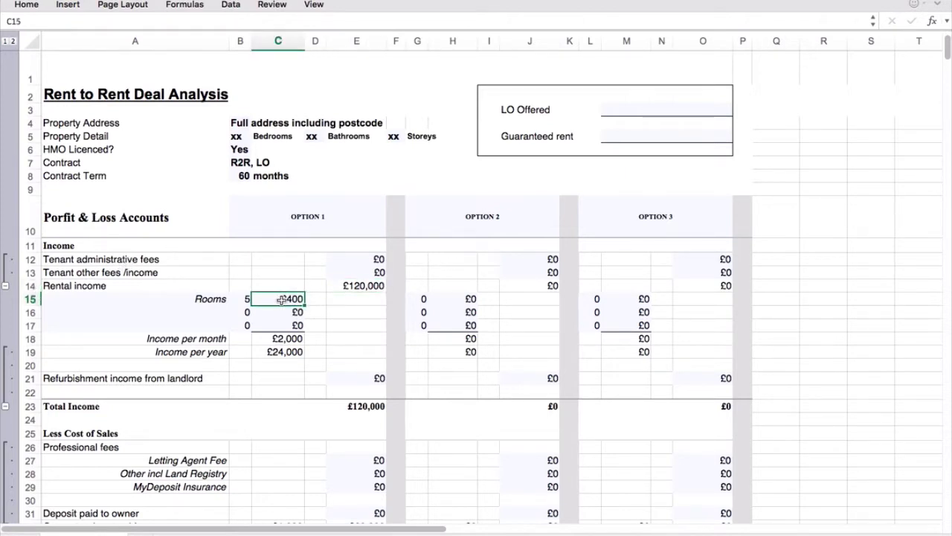
click(284, 298)
click(243, 300)
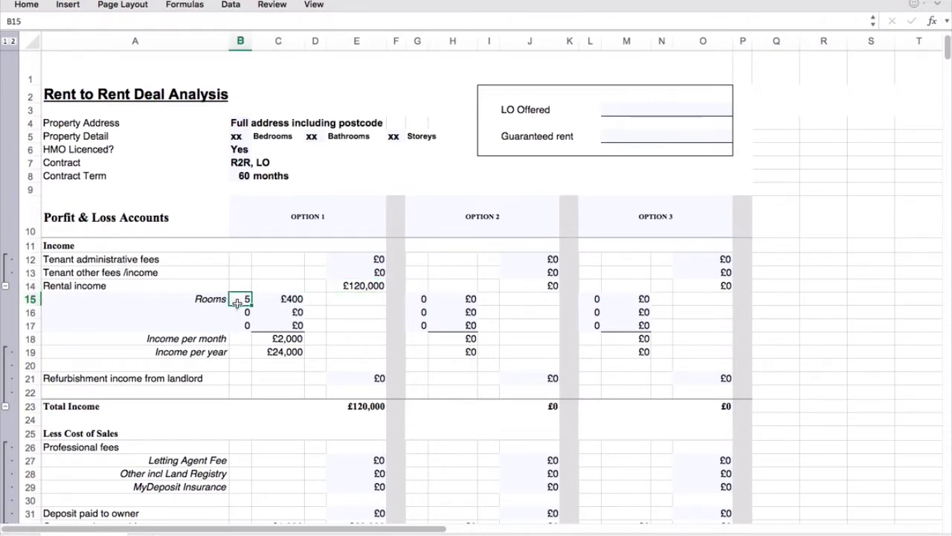
click(301, 294)
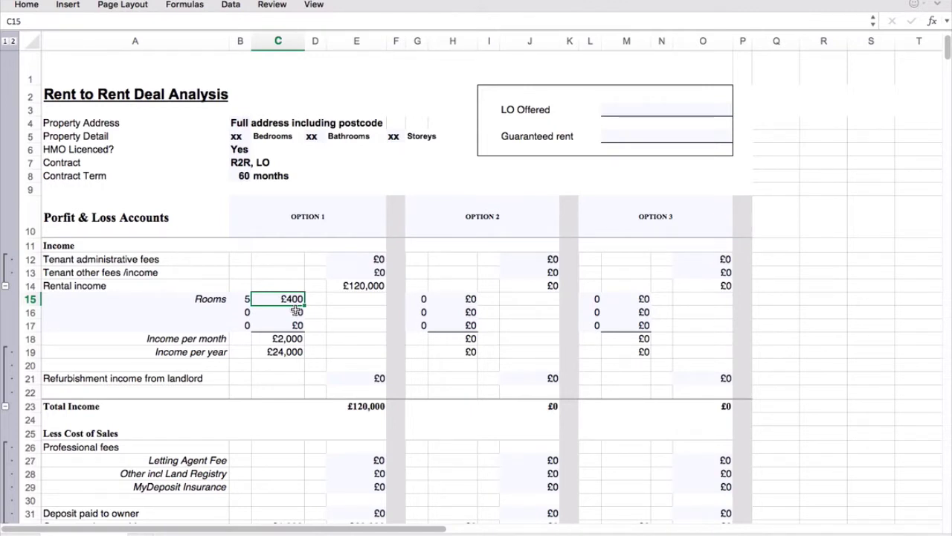
key(Down)
key(Down)
key(Down)
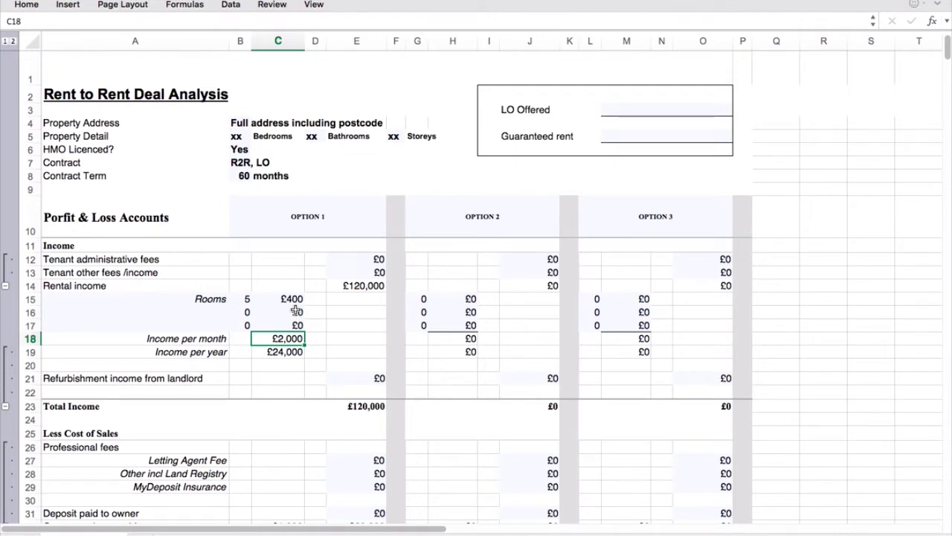
key(Down)
key(Down)
key(Up)
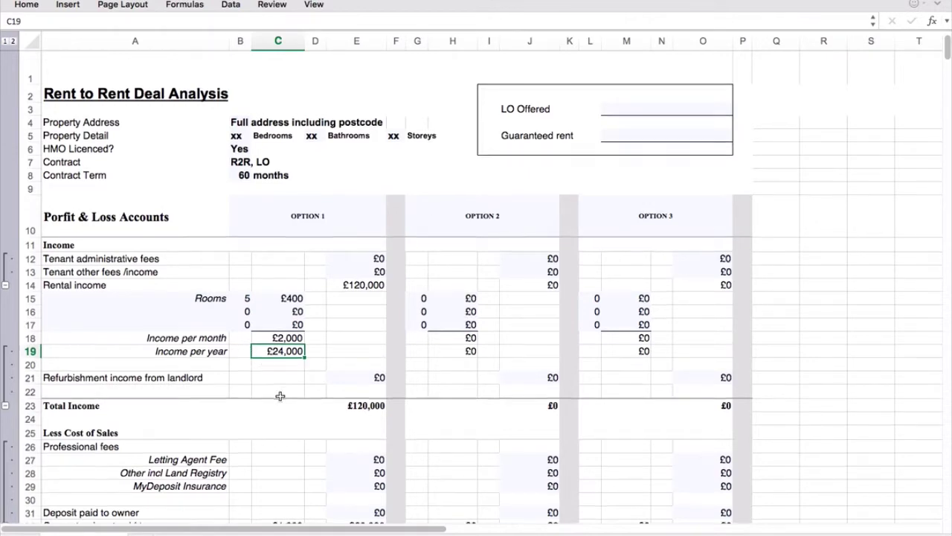
- Examine the refurbishment income from landlord line for Option 1
scroll(280, 396, down, 3)
scroll(280, 396, down, 5)
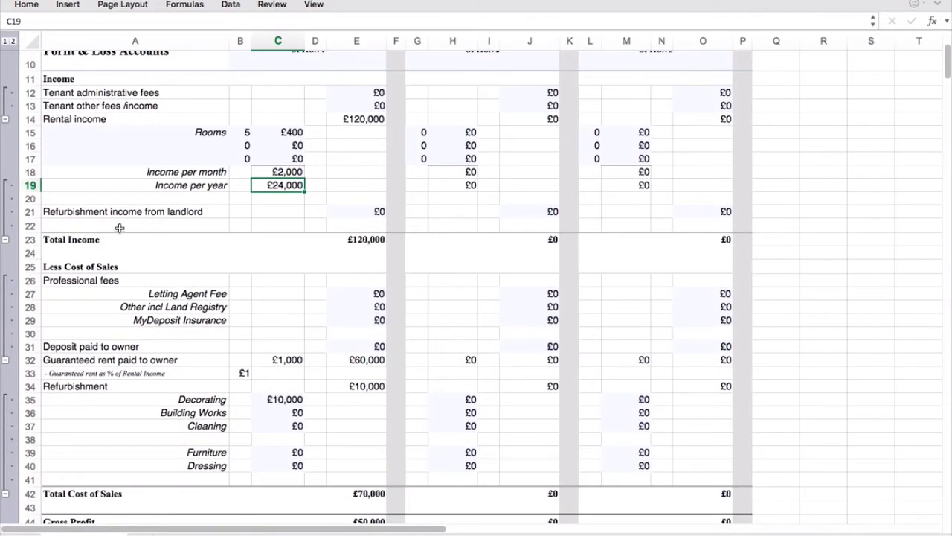
click(112, 212)
drag(111, 212, 378, 212)
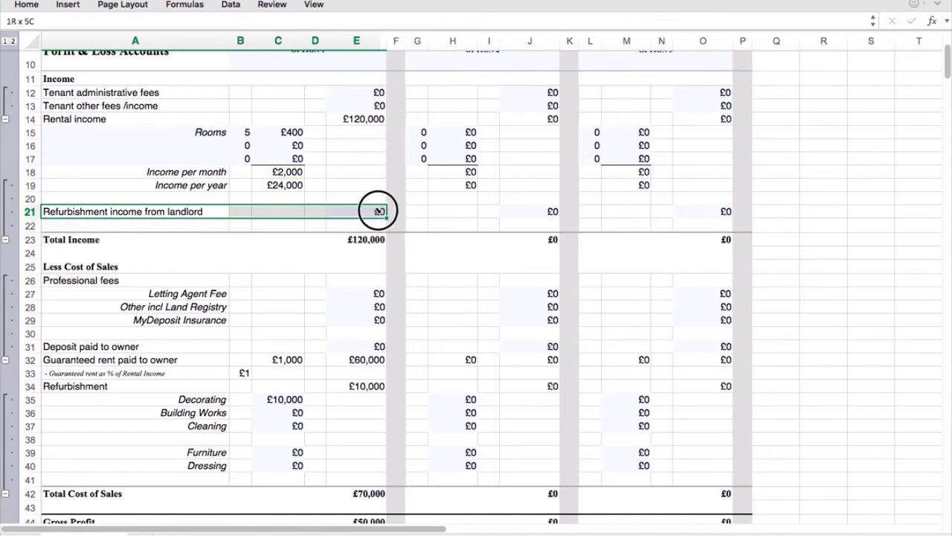
click(378, 220)
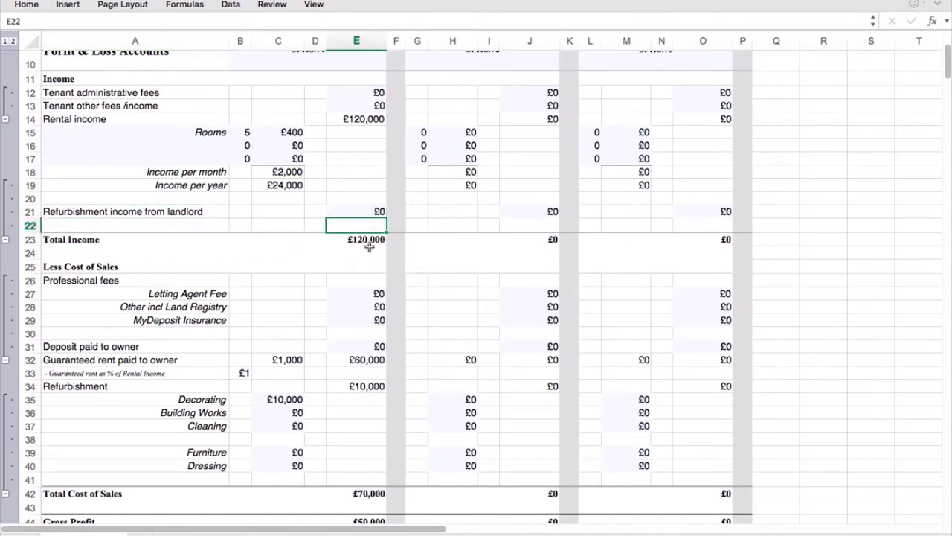
click(376, 213)
- Examine the professional fees under cost of sales, covering the letting agent fee and other fees including Land Registry for Option 1
click(300, 277)
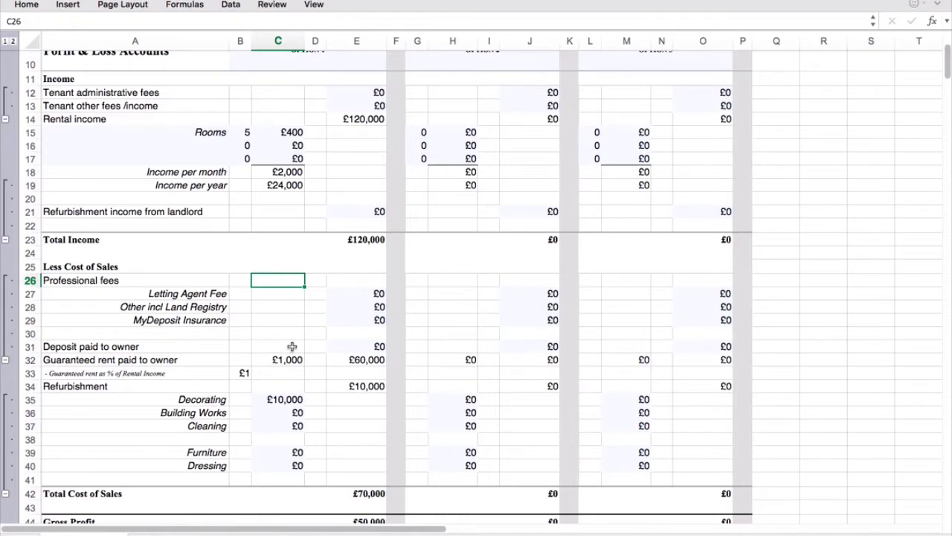
scroll(292, 343, down, 2)
scroll(291, 346, down, 5)
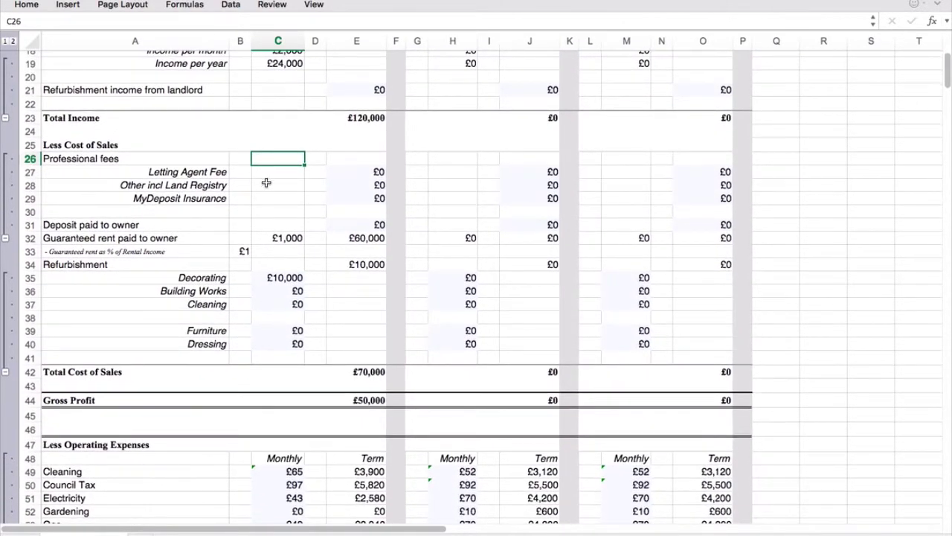
click(267, 181)
click(267, 176)
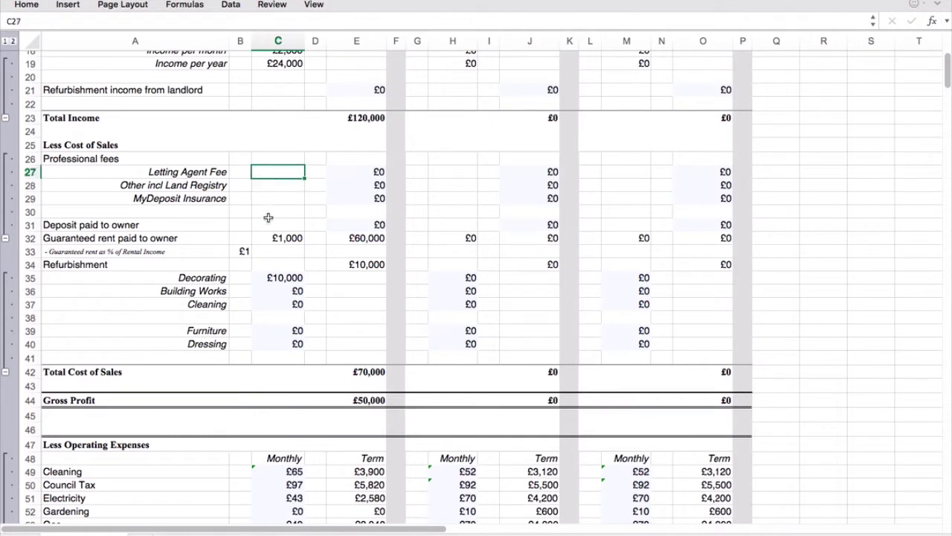
click(209, 169)
click(225, 176)
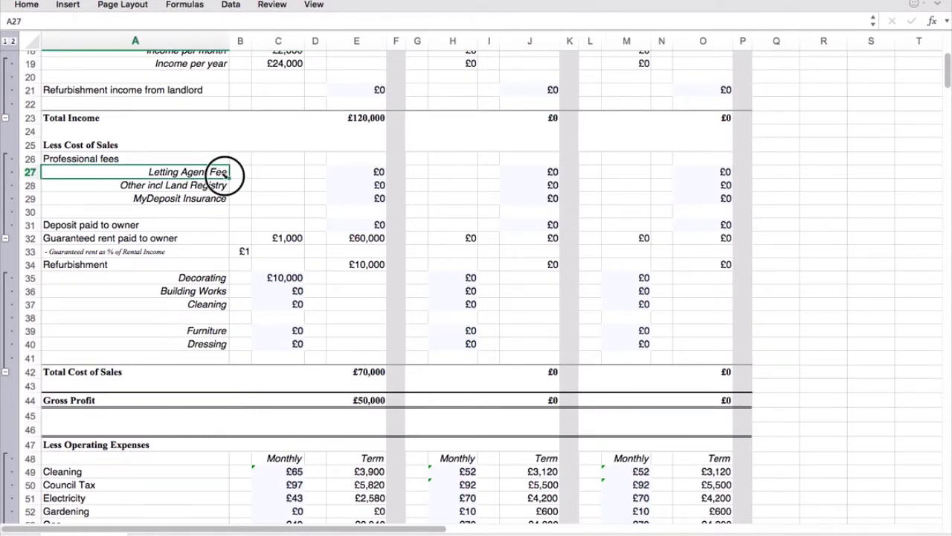
drag(238, 171, 351, 171)
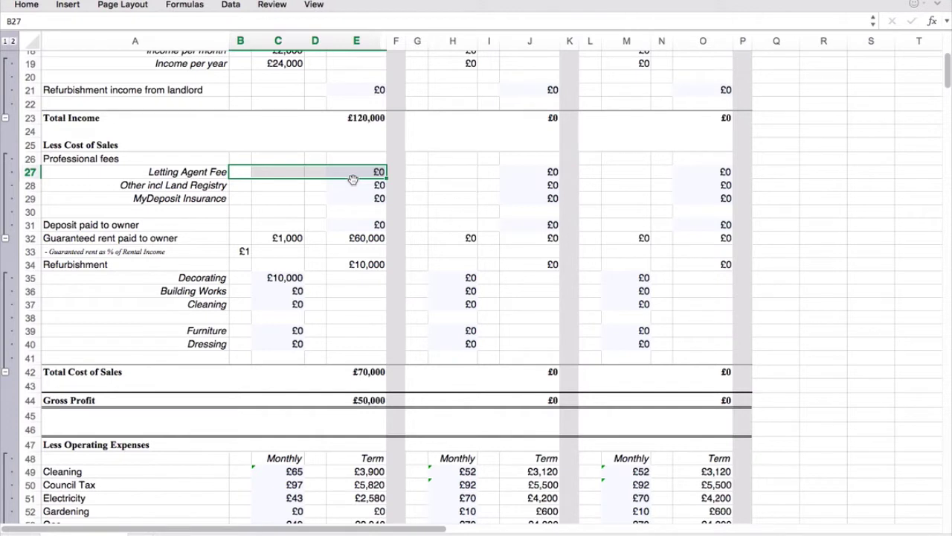
key(Down)
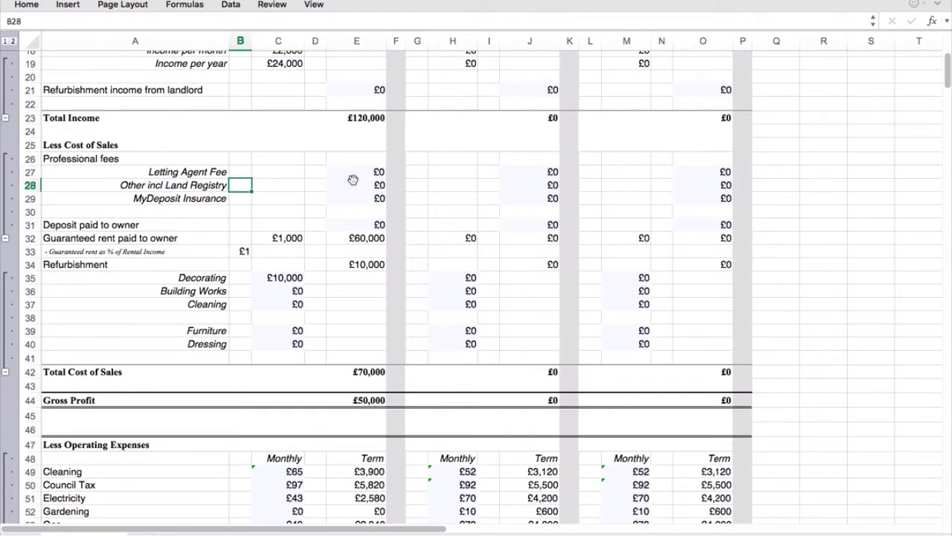
key(Right)
key(Right)
key(Right)
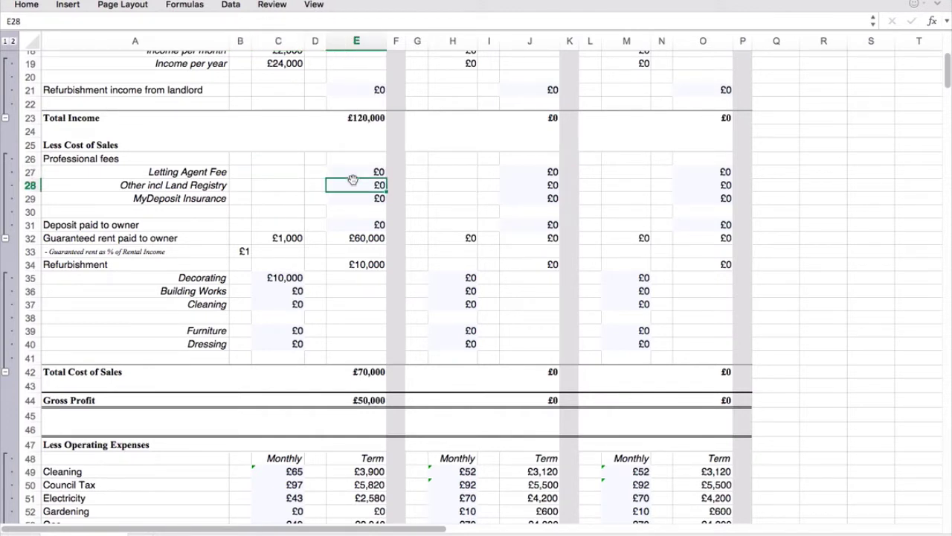
click(208, 185)
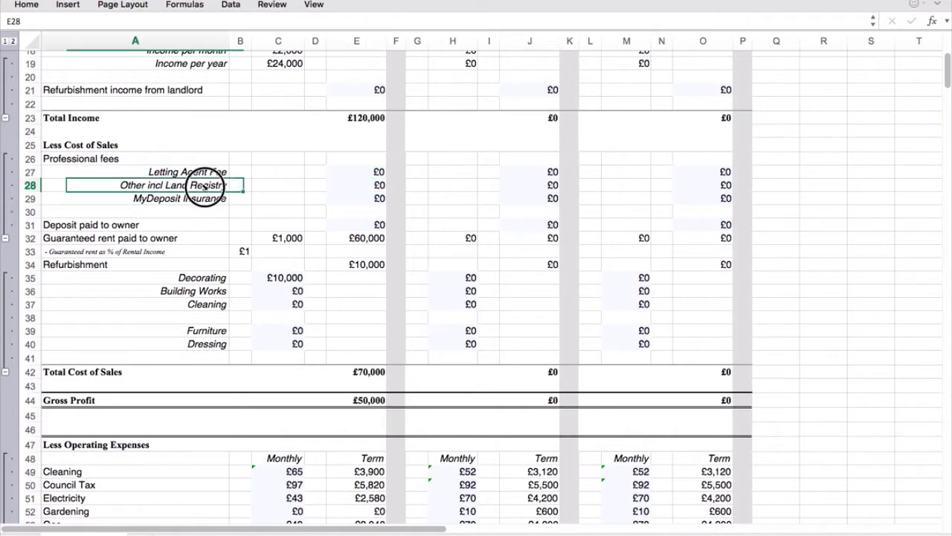
- Set Option 1's other professional fees including Land Registry to £3 under cost of sales
click(365, 185)
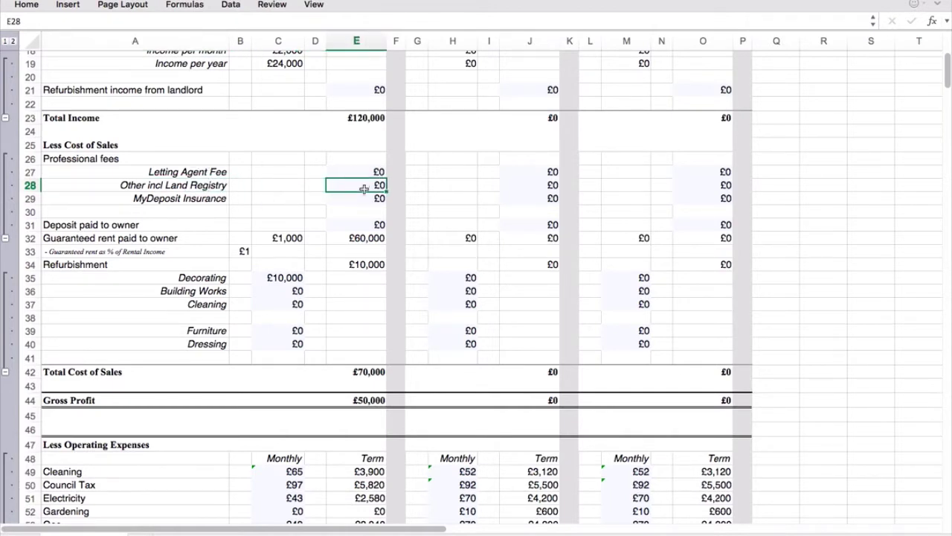
text(3)
click(315, 198)
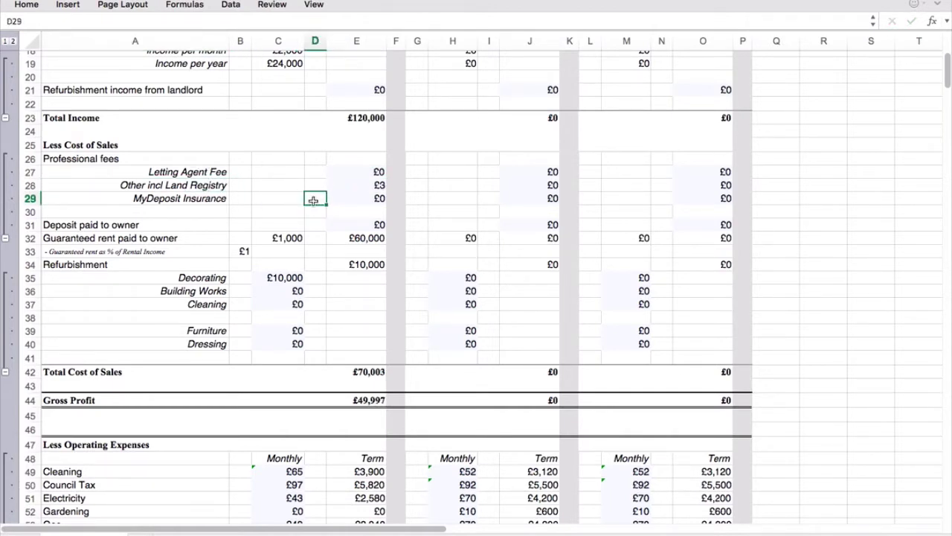
- Examine the MyDeposit Insurance line for Option 1 under professional fees
click(268, 197)
key(Down)
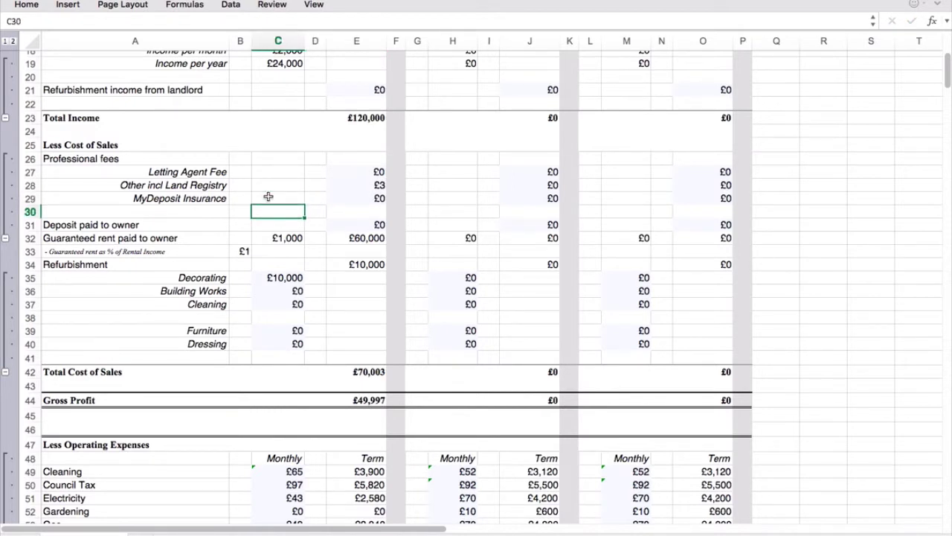
key(Up)
key(Right)
key(Right)
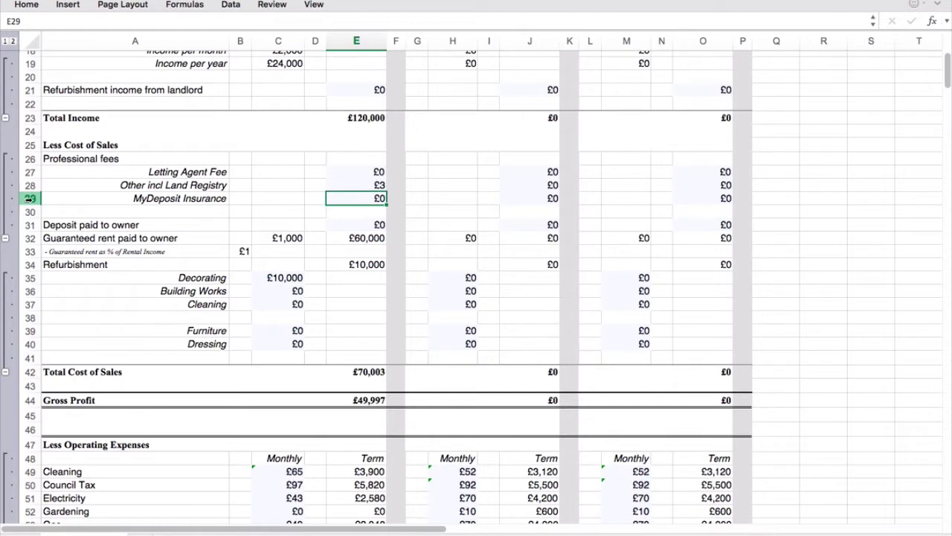
click(223, 203)
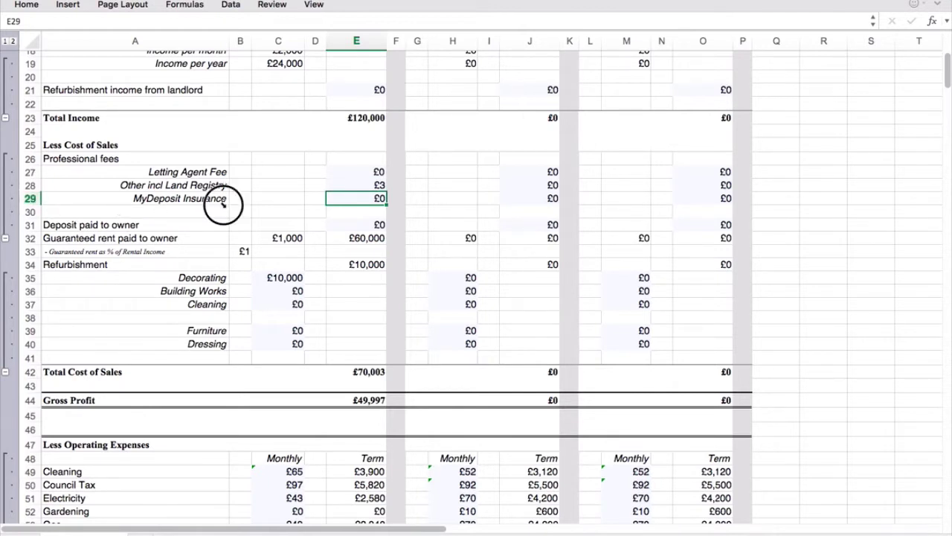
click(239, 199)
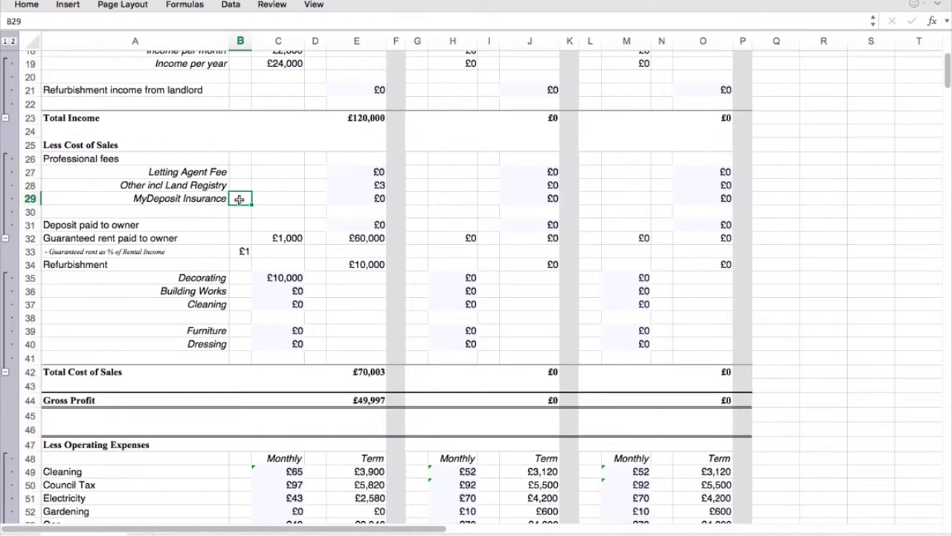
scroll(345, 203, up, 1)
click(344, 202)
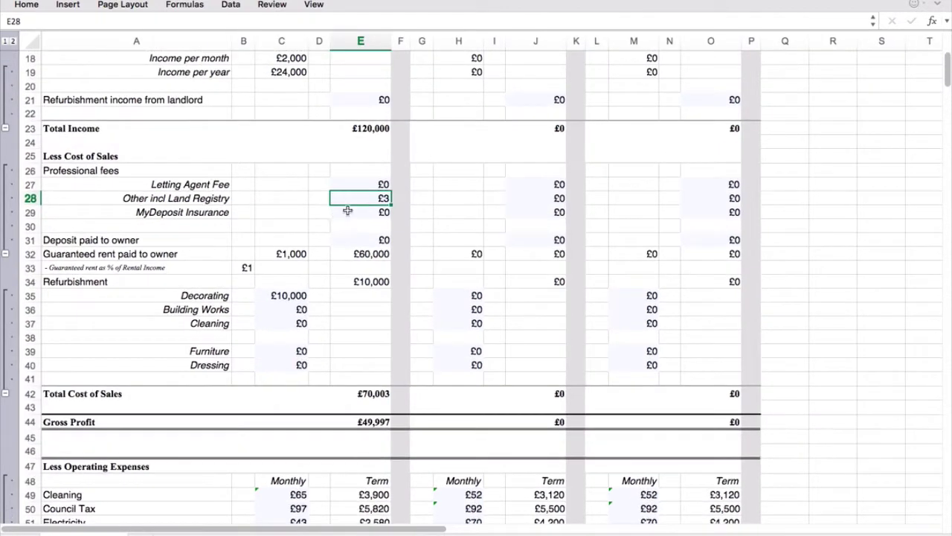
- Review the deposit paid to owner line and set Option 1's monthly guaranteed rent paid to owner to £0
click(243, 245)
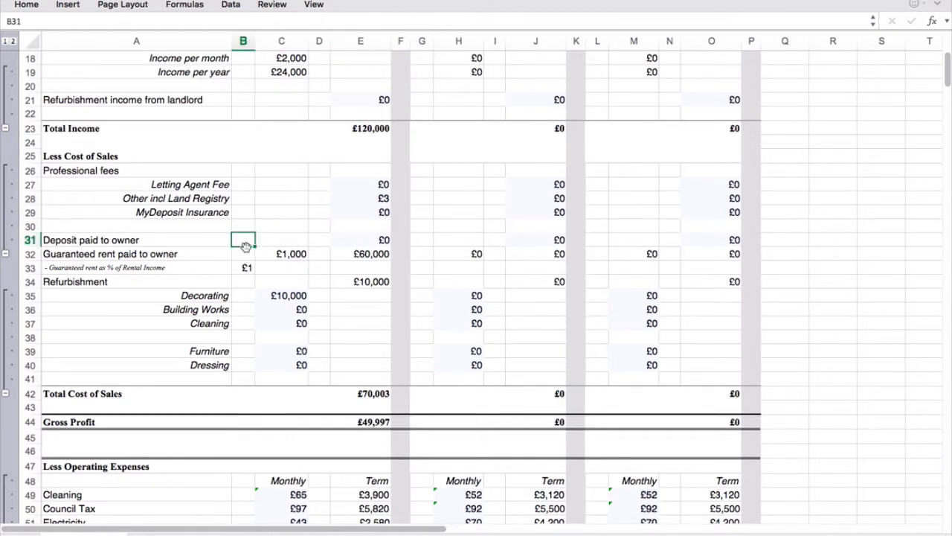
key(Down)
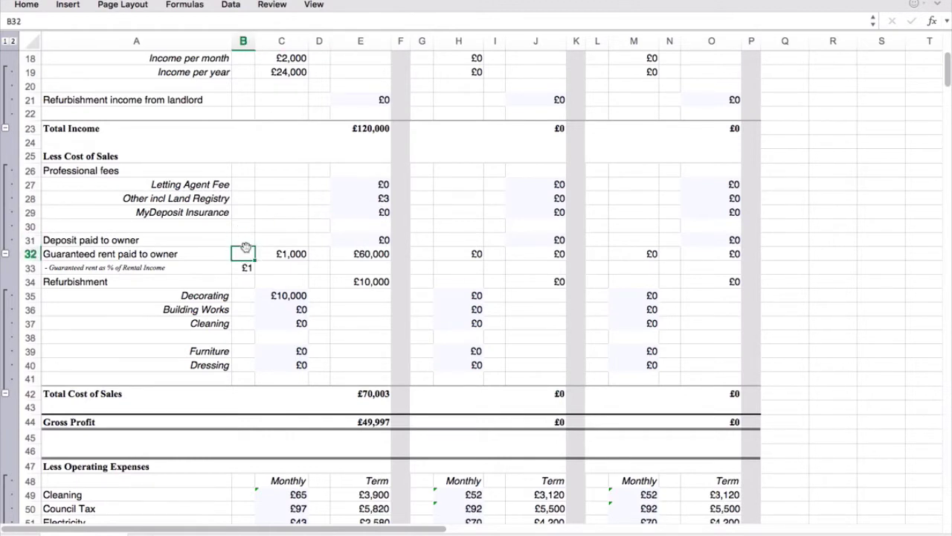
key(Up)
key(Down)
key(Right)
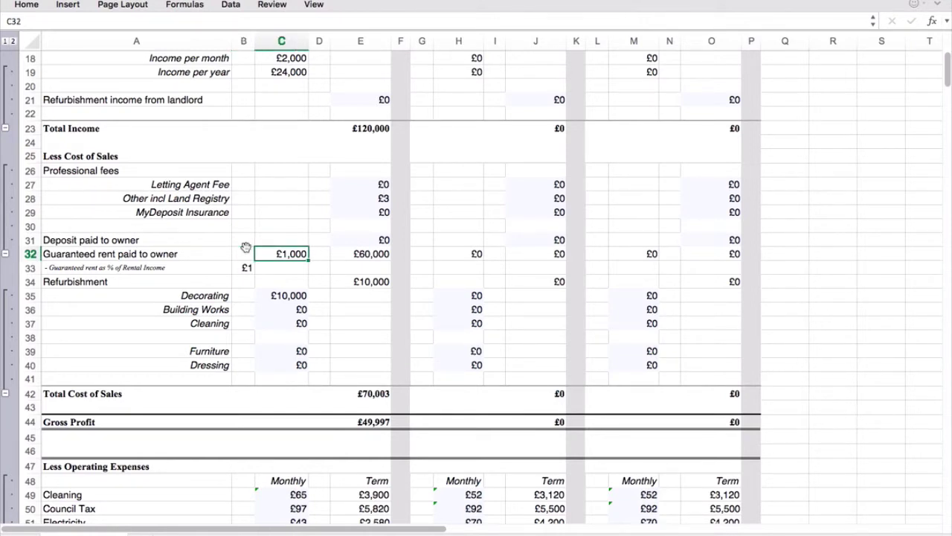
text(0)
click(250, 268)
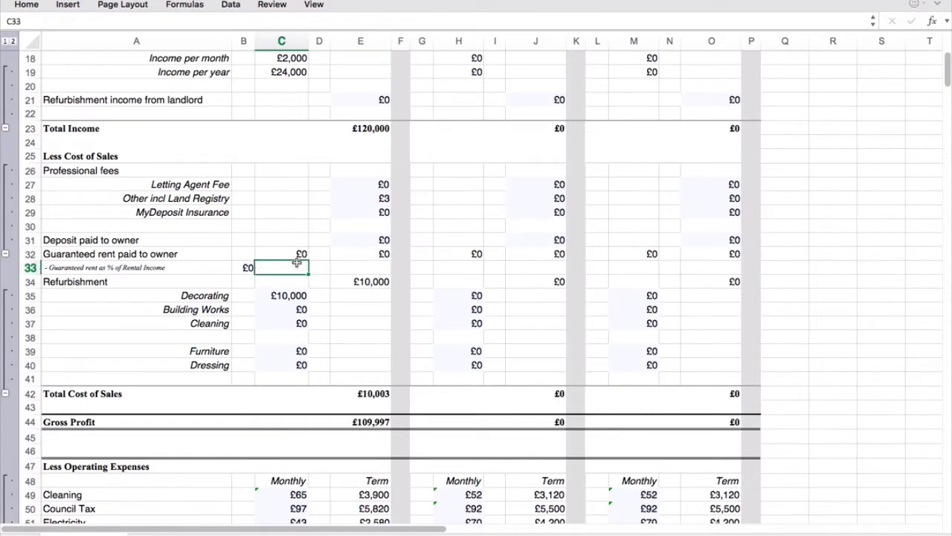
- Examine the guaranteed rent as a percentage of rental income line for Option 1
click(294, 254)
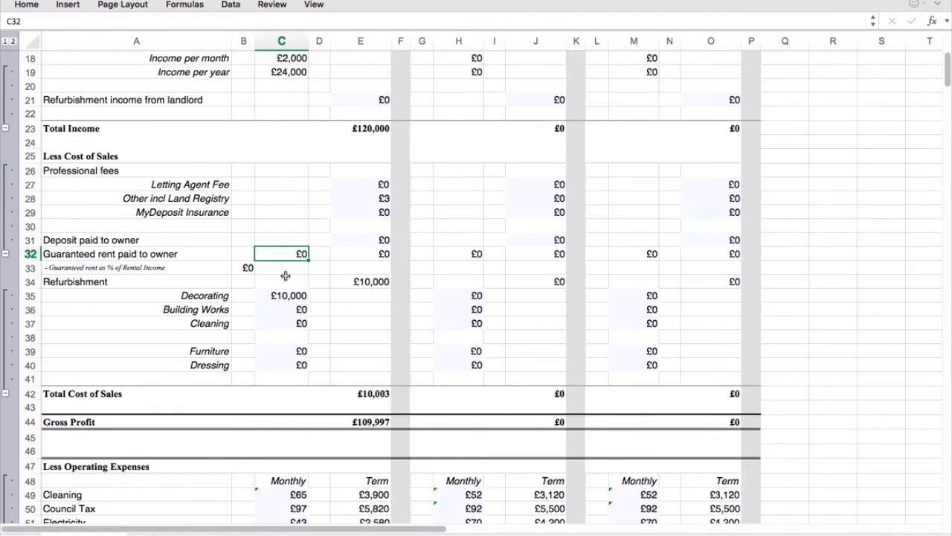
click(287, 279)
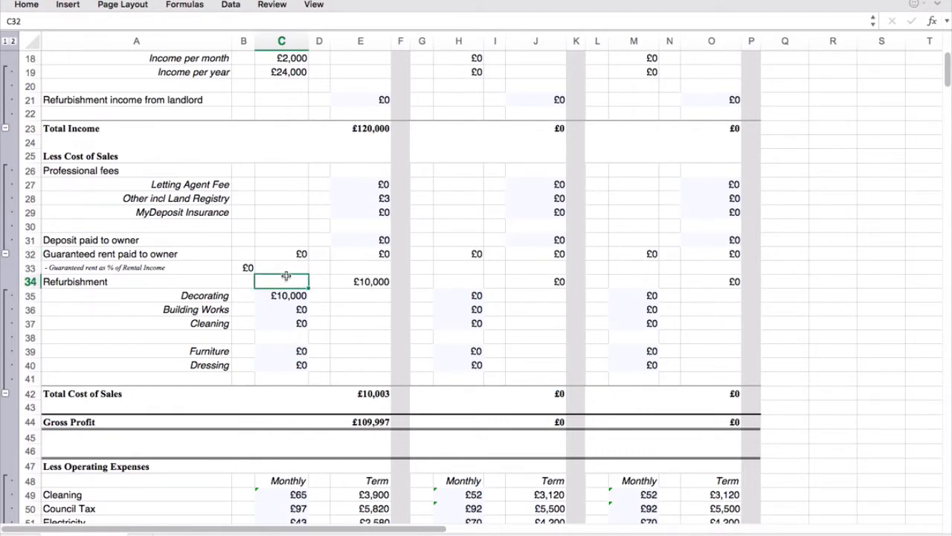
click(160, 271)
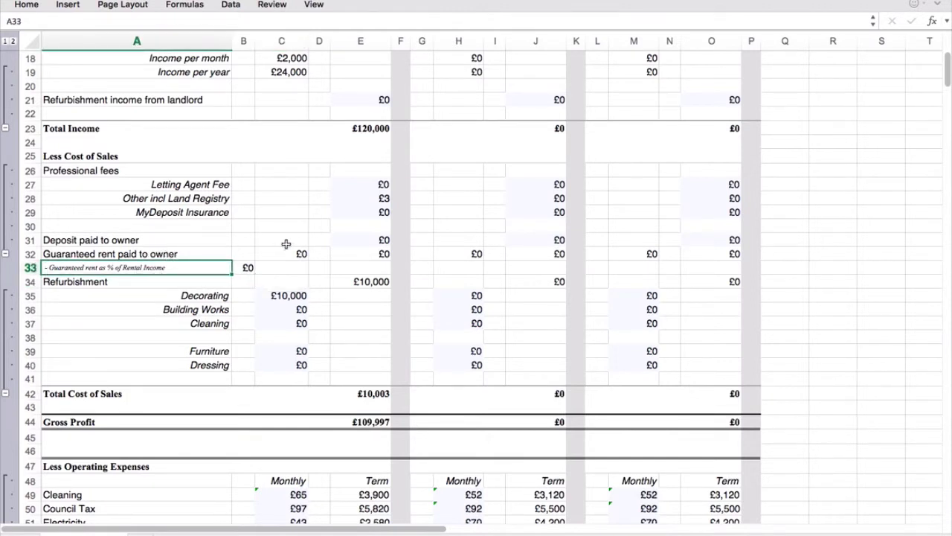
click(271, 270)
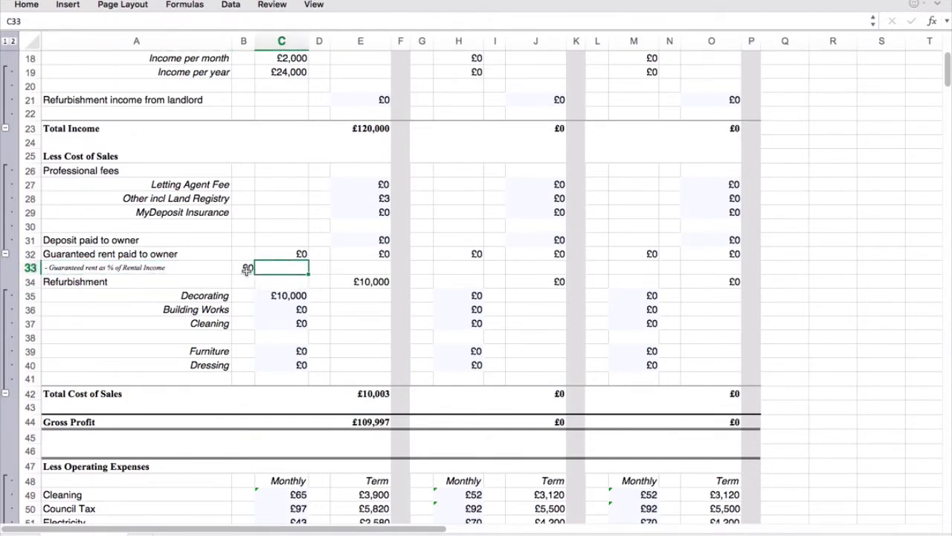
click(246, 270)
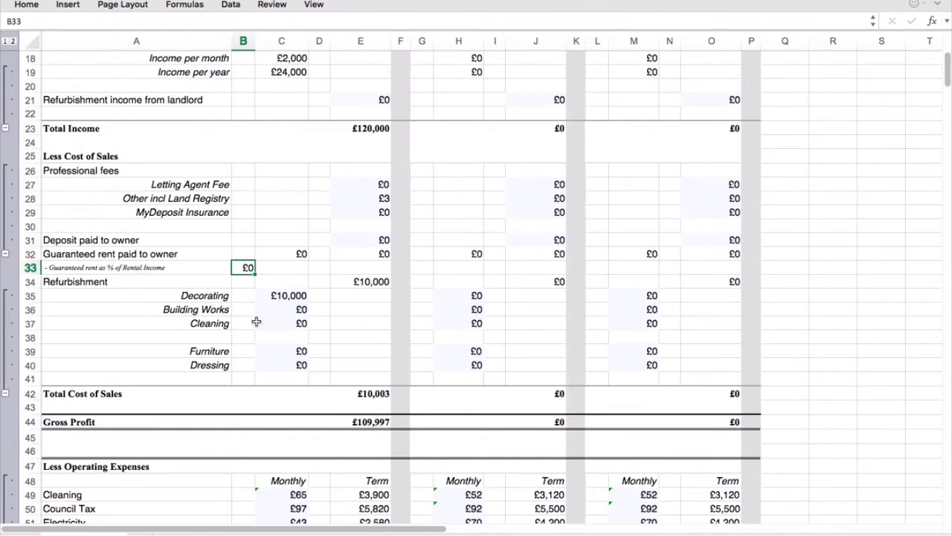
- Review the refurbishment cost items from Decorating to Dressing and set Option 1's decorating cost to £0
scroll(257, 321, down, 5)
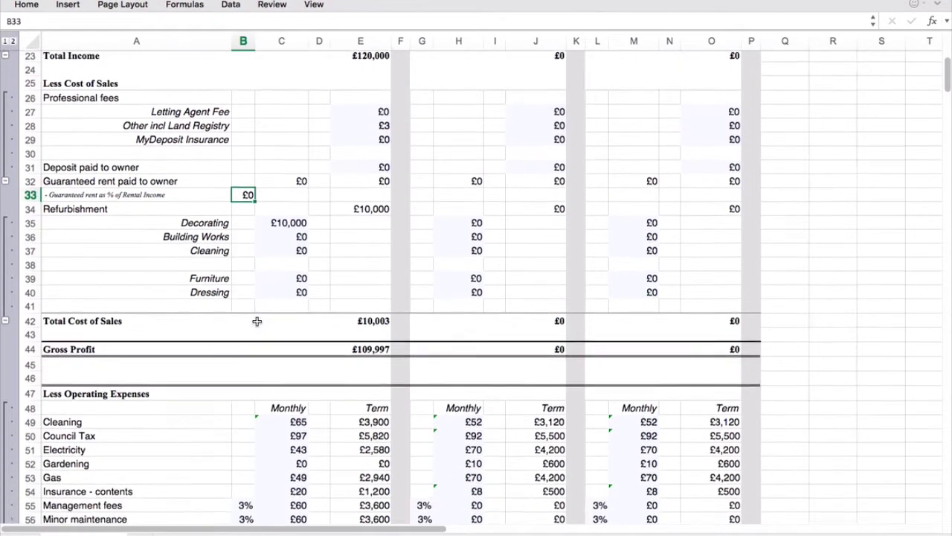
click(287, 222)
drag(214, 221, 225, 311)
click(286, 218)
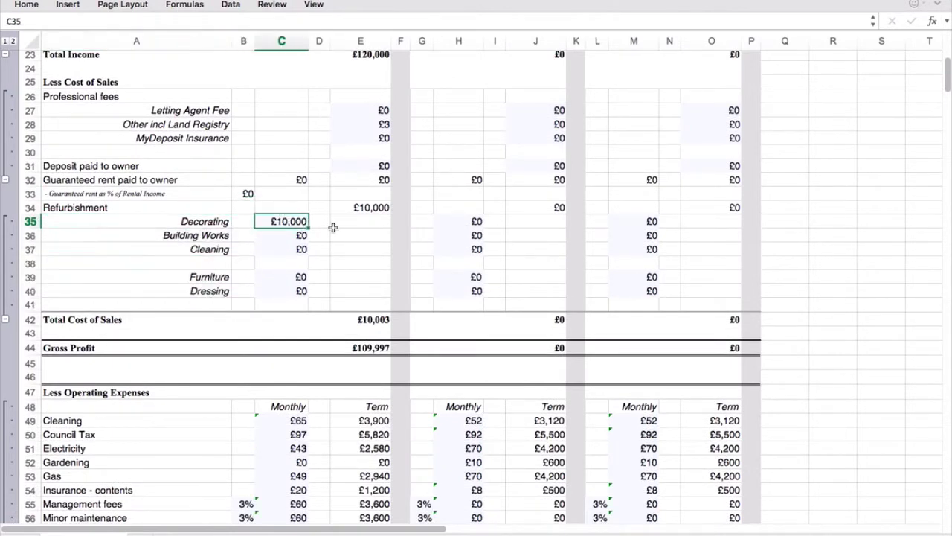
text(0)
click(294, 250)
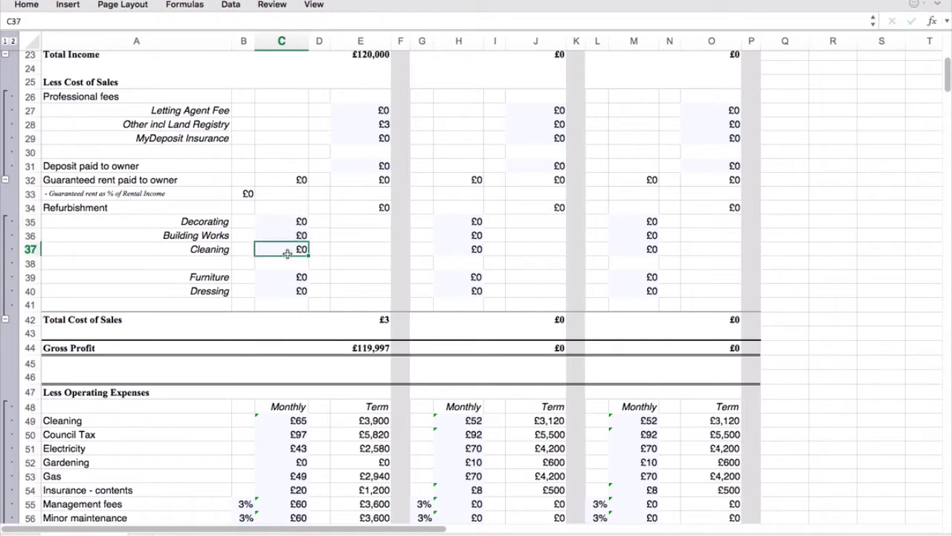
- Examine Option 1's gross profit against the total income and total cost of sales
scroll(295, 309, down, 3)
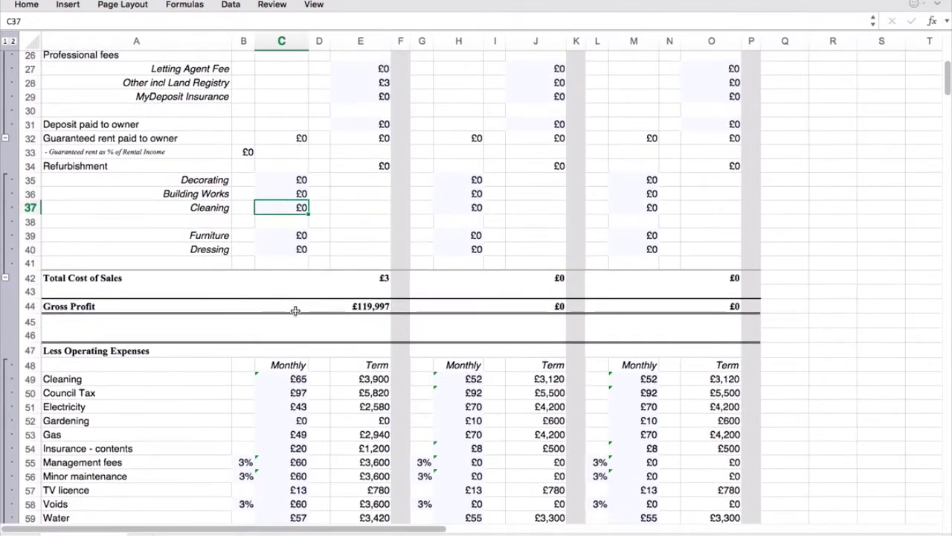
click(370, 305)
scroll(346, 302, up, 6)
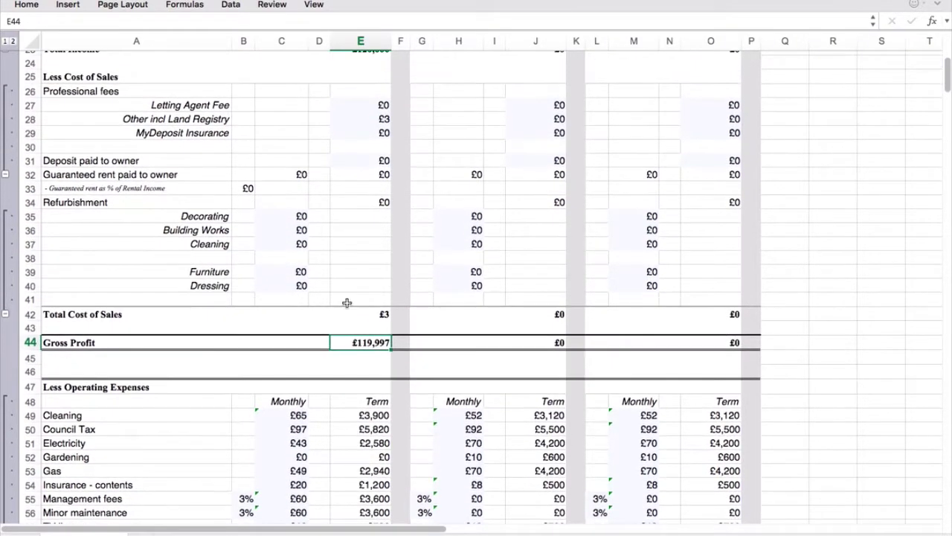
scroll(347, 302, up, 3)
scroll(347, 302, down, 3)
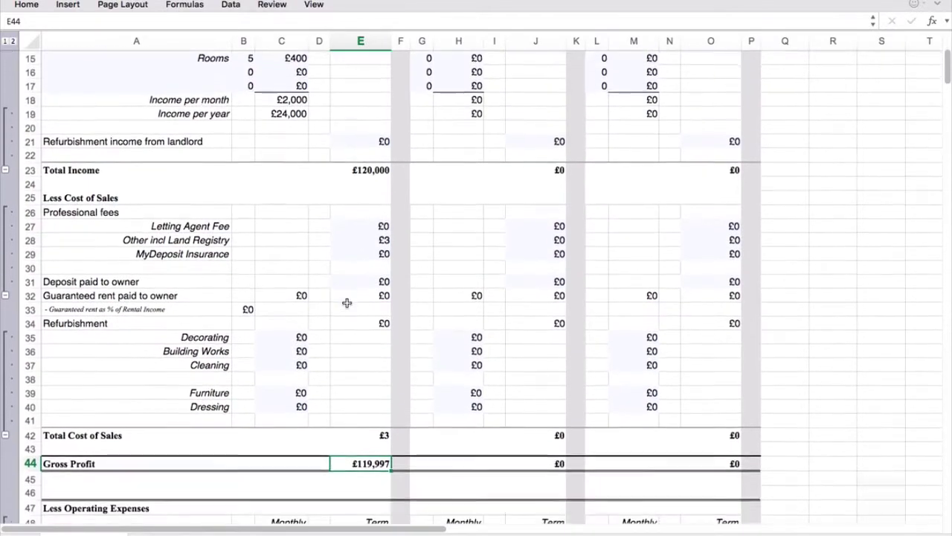
scroll(346, 302, down, 8)
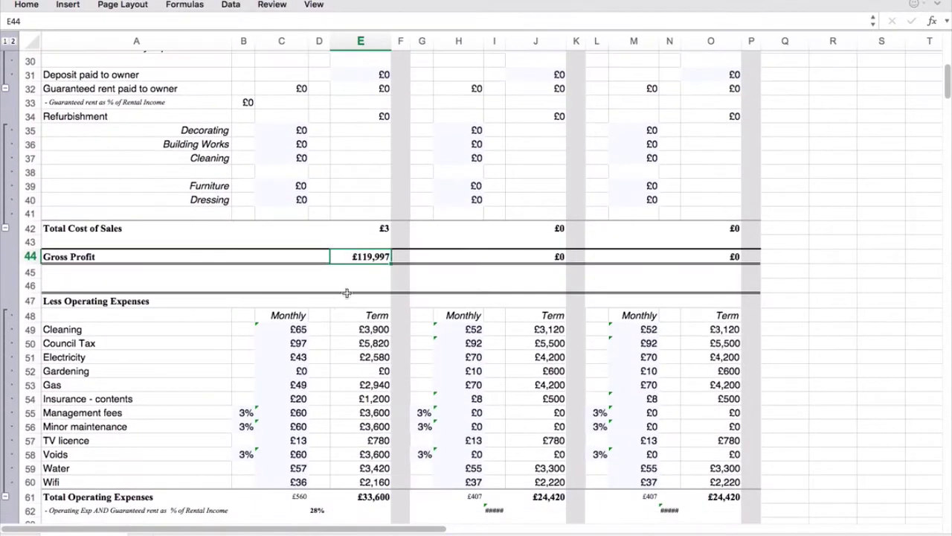
- Examine the operating expenses section from Cleaning to Wifi, including its total and the net profit and cashflow lines
click(285, 330)
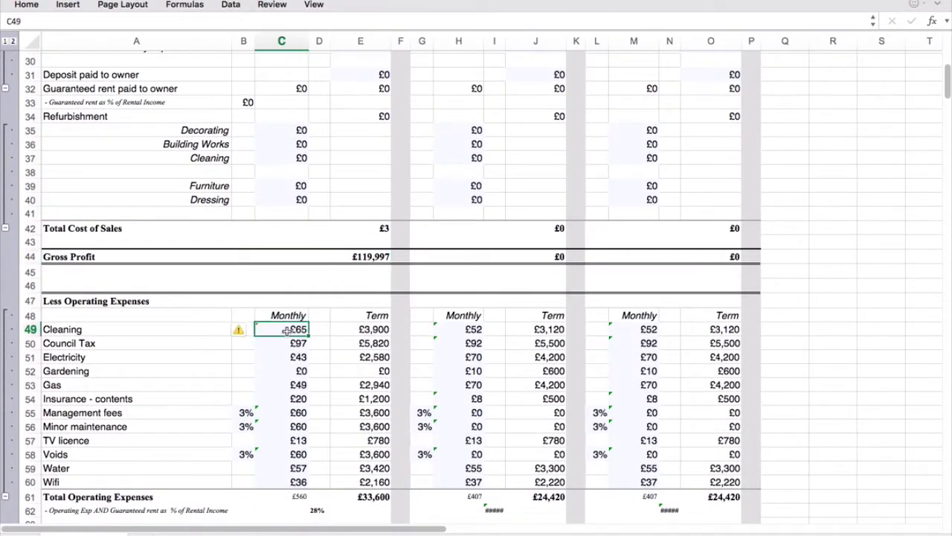
scroll(287, 332, down, 5)
scroll(287, 330, down, 1)
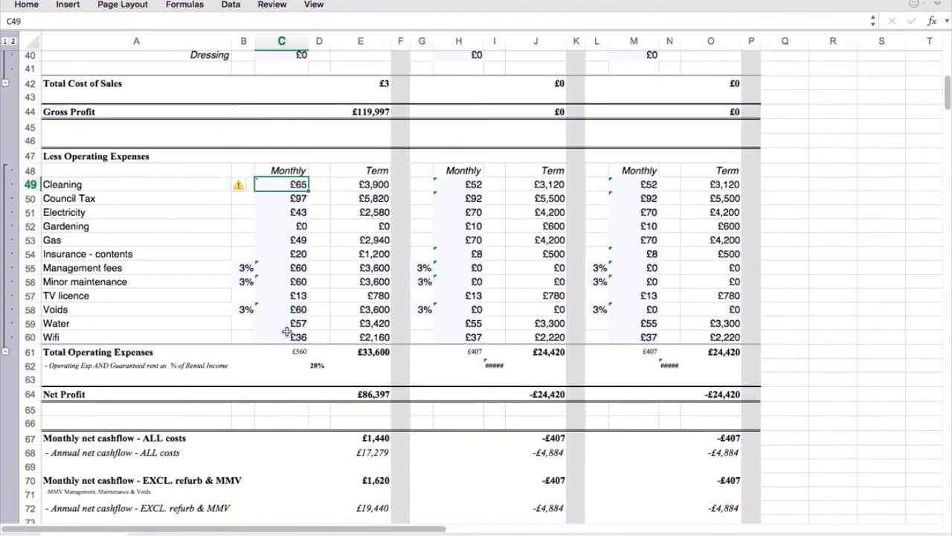
scroll(287, 330, up, 8)
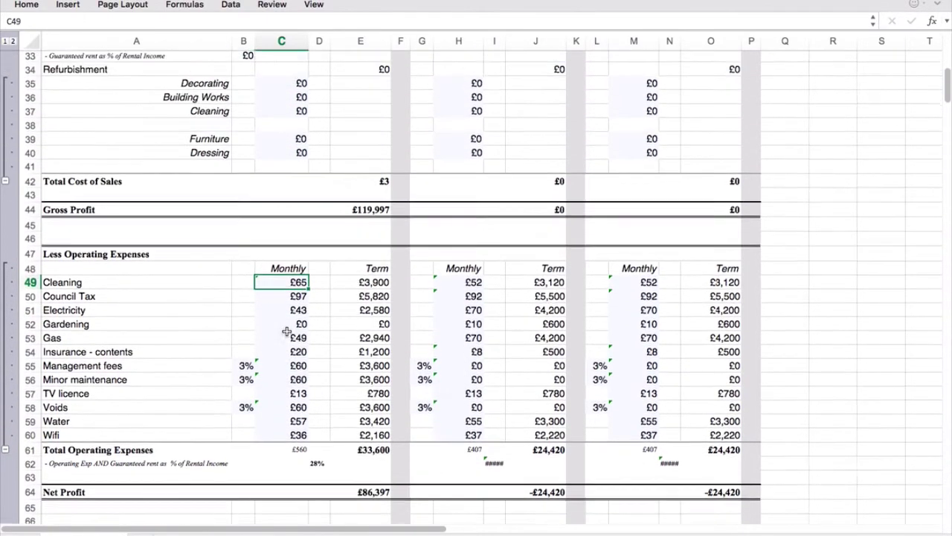
scroll(287, 331, down, 3)
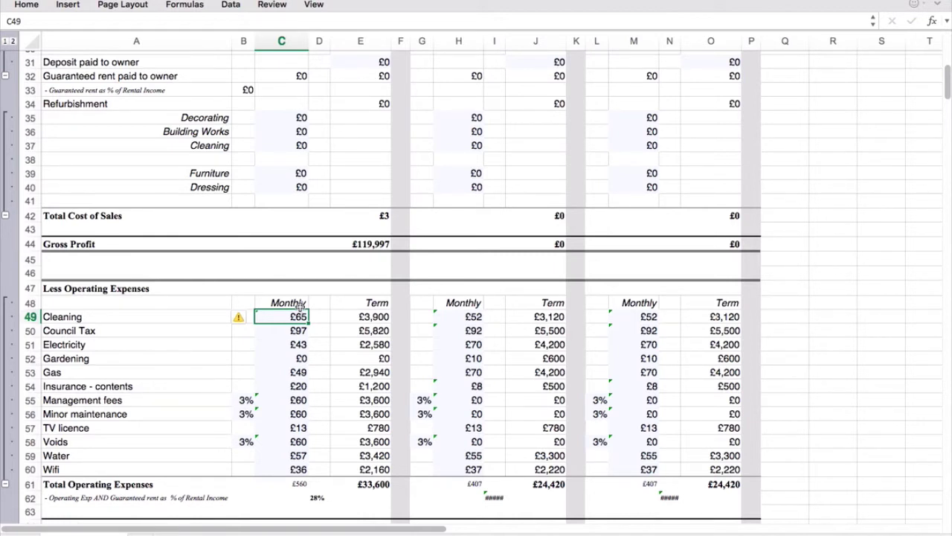
- Examine Option 1's monthly cleaning and council tax amounts in the operating expenses
key(Down)
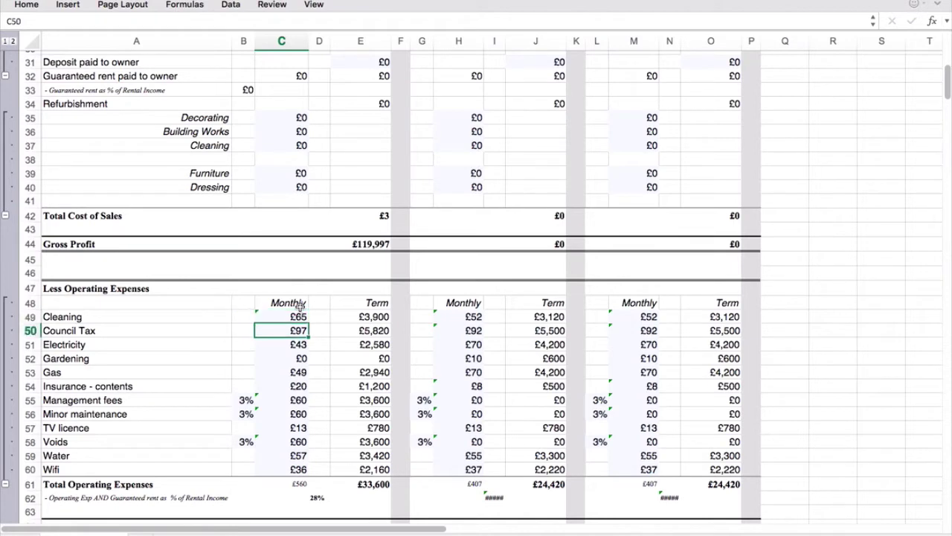
key(Up)
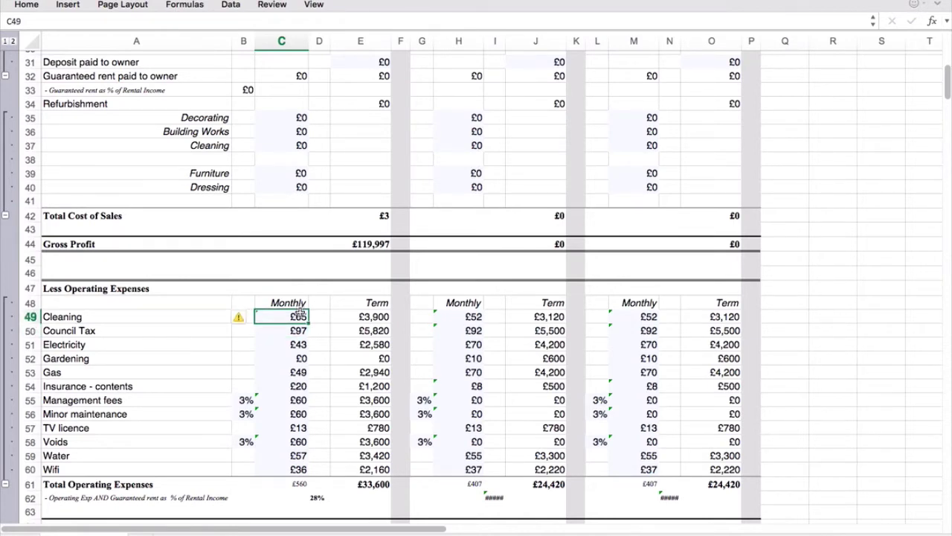
scroll(305, 310, down, 3)
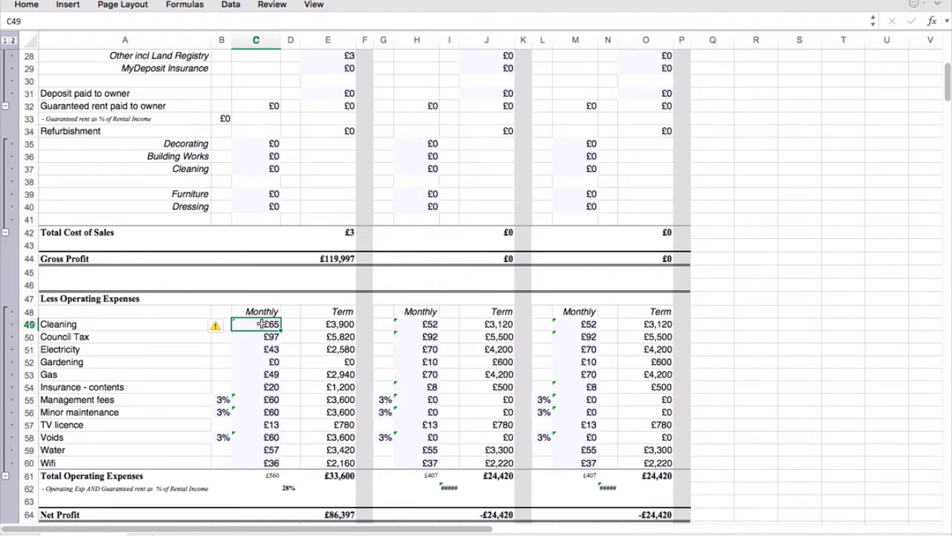
key(Down)
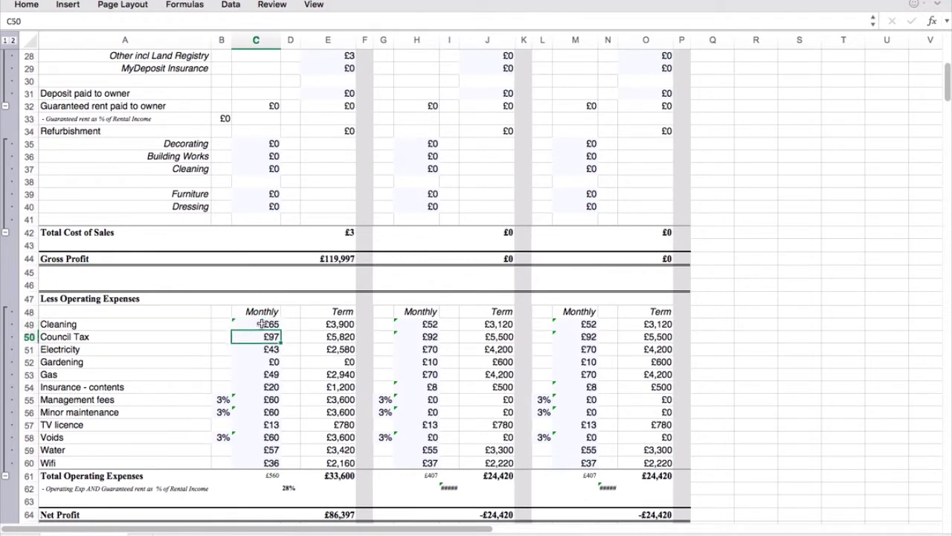
click(262, 324)
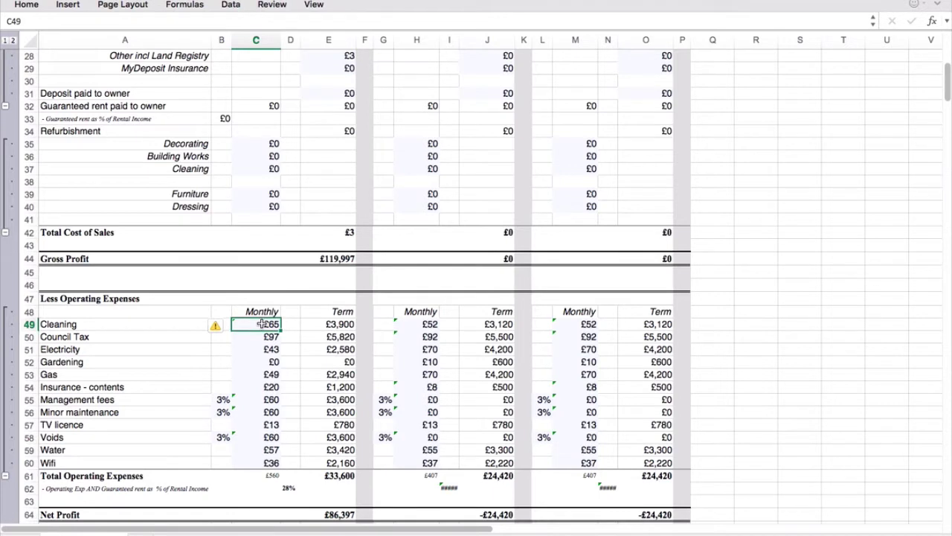
key(Down)
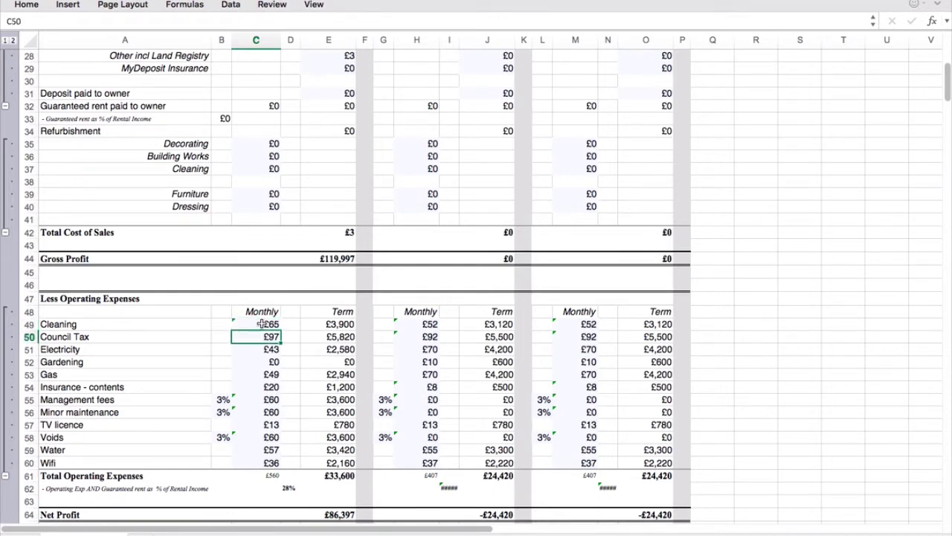
click(265, 324)
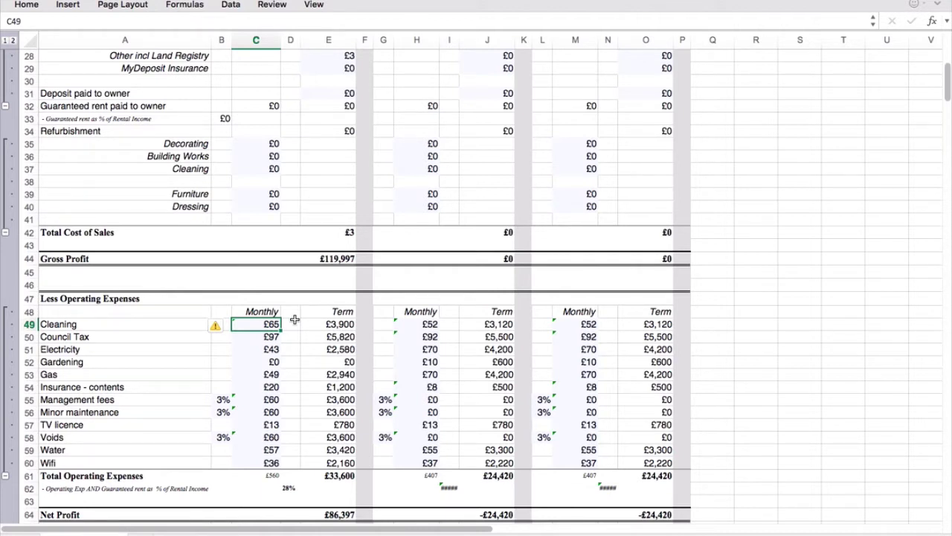
key(Down)
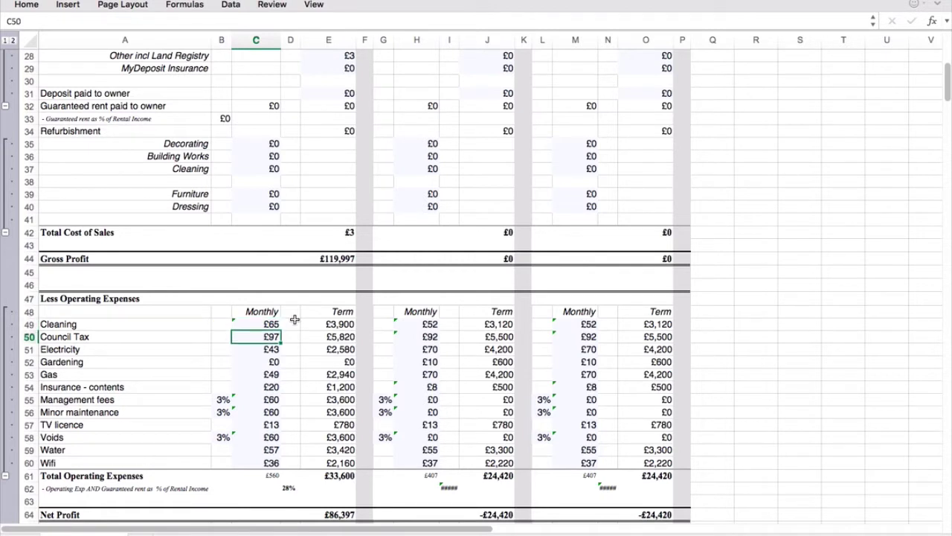
- Examine Option 1's monthly cleaning, council tax and electricity amounts in the operating expenses
key(Up)
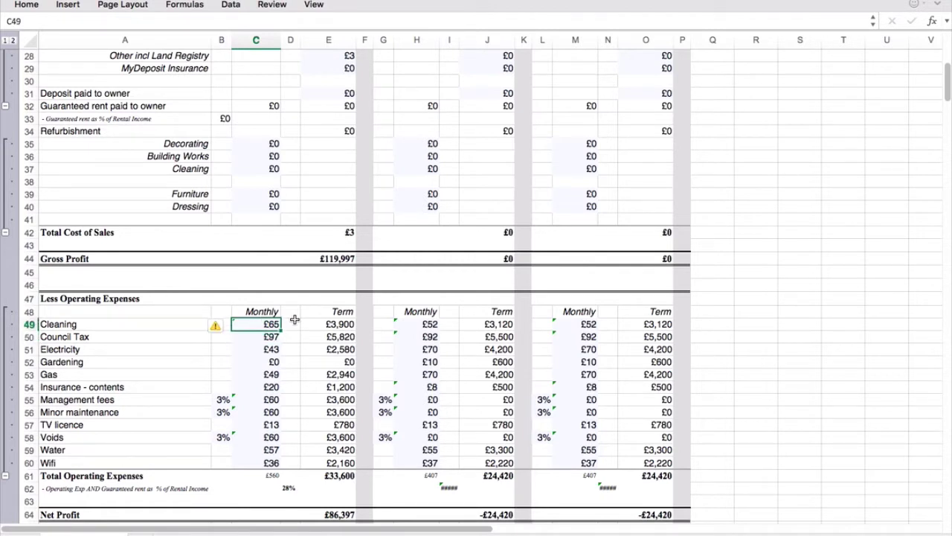
key(Down)
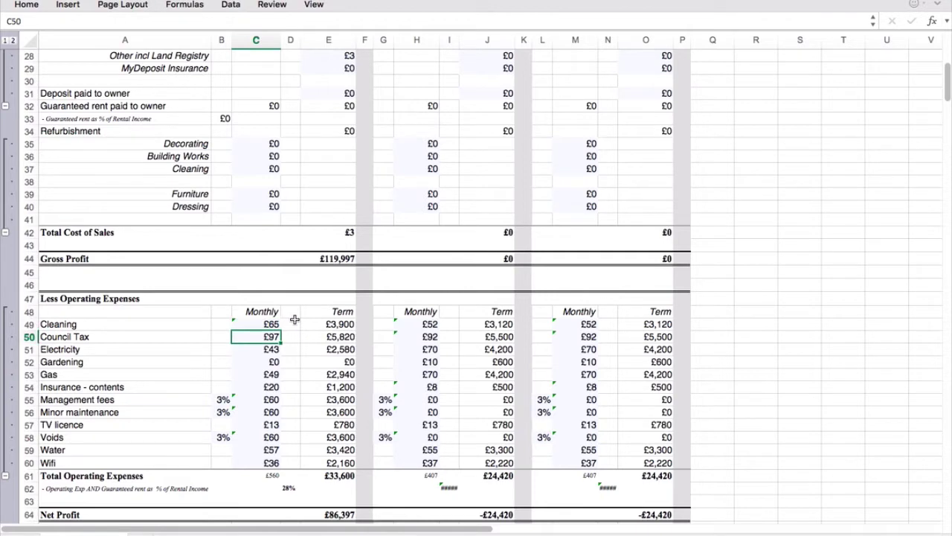
key(Up)
scroll(295, 319, down, 2)
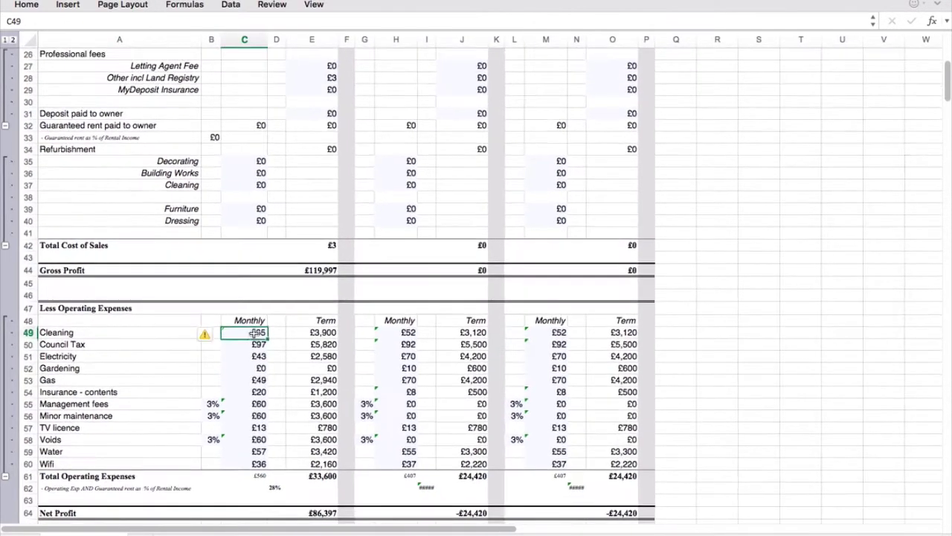
key(Down)
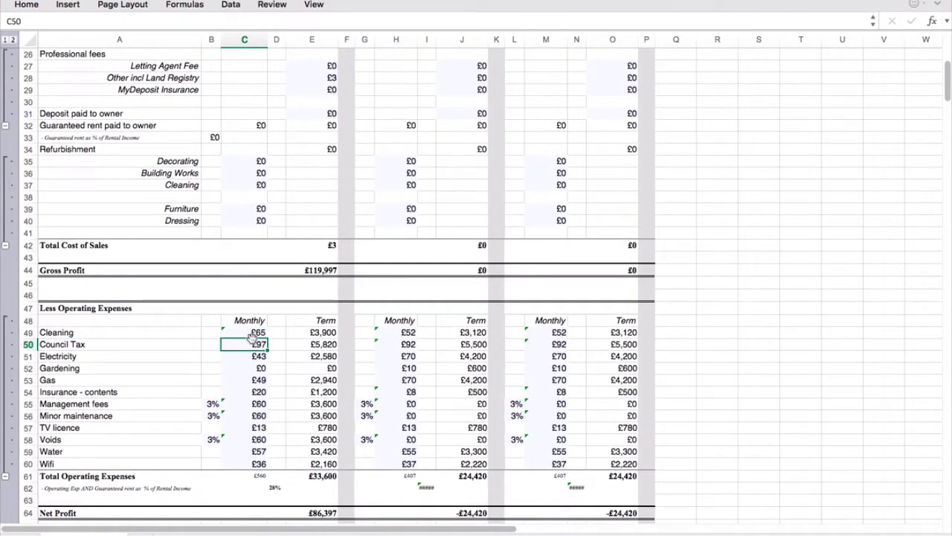
click(253, 357)
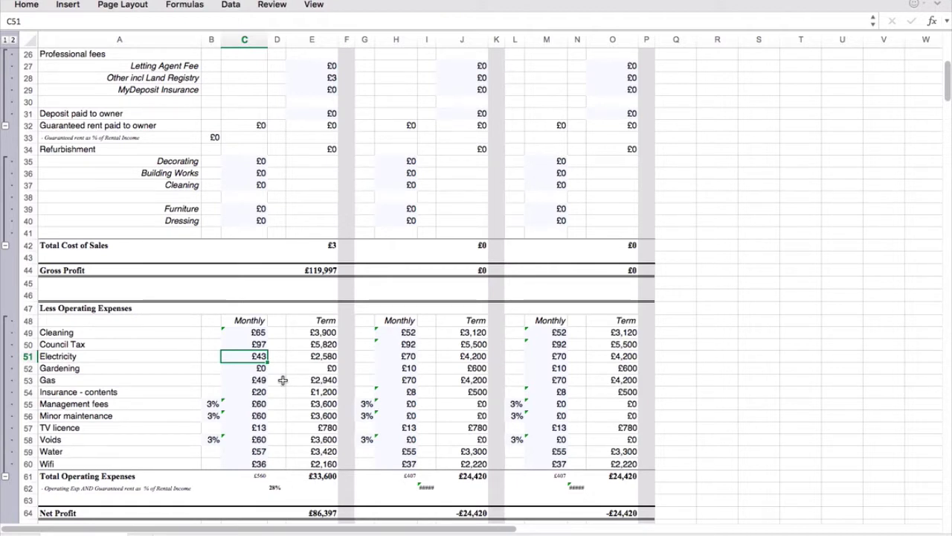
- Examine Option 1's monthly gardening, gas and contents insurance amounts
key(Down)
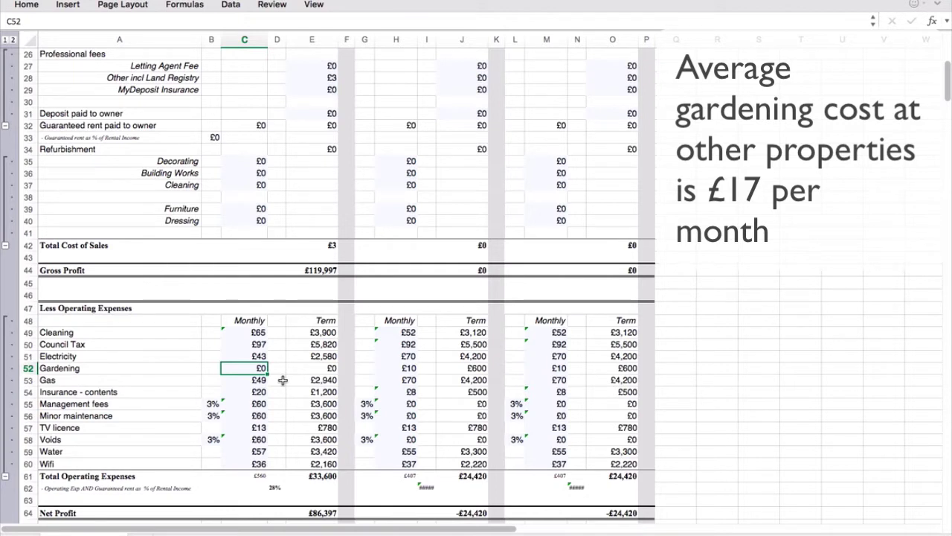
key(Down)
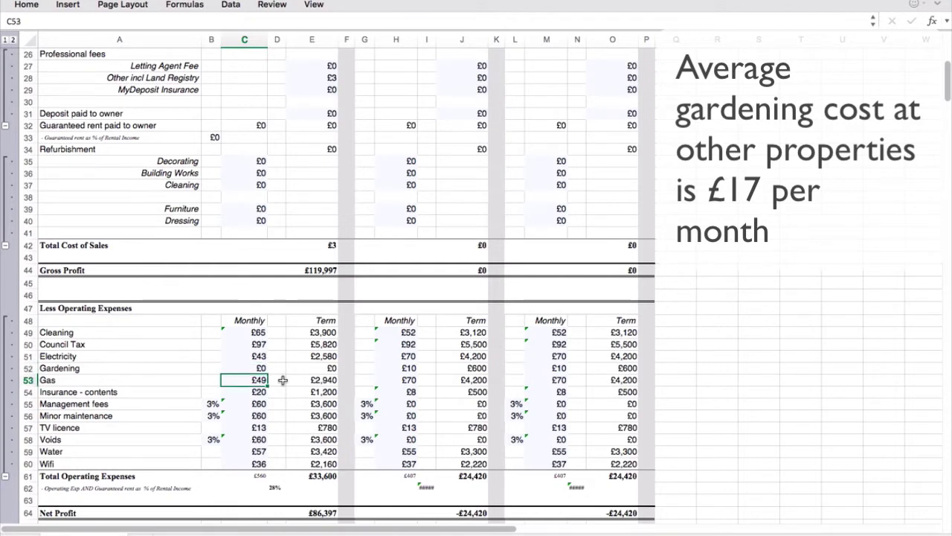
key(Up)
key(Down)
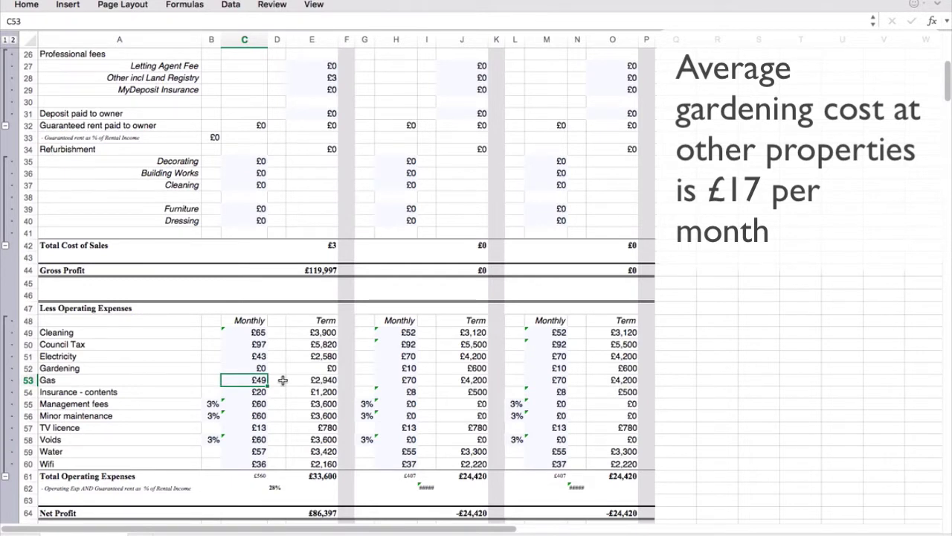
key(Down)
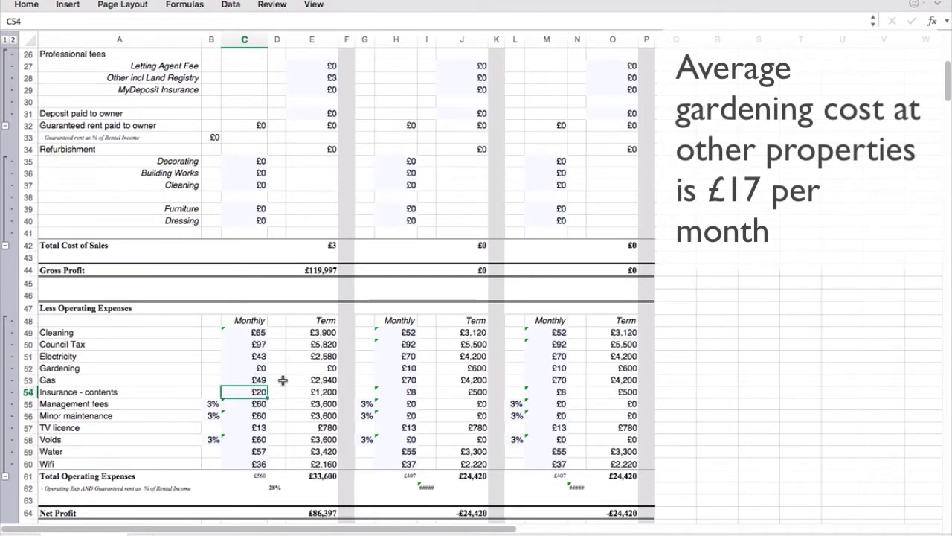
- Examine Option 1's monthly management fees and minor maintenance amounts
key(Down)
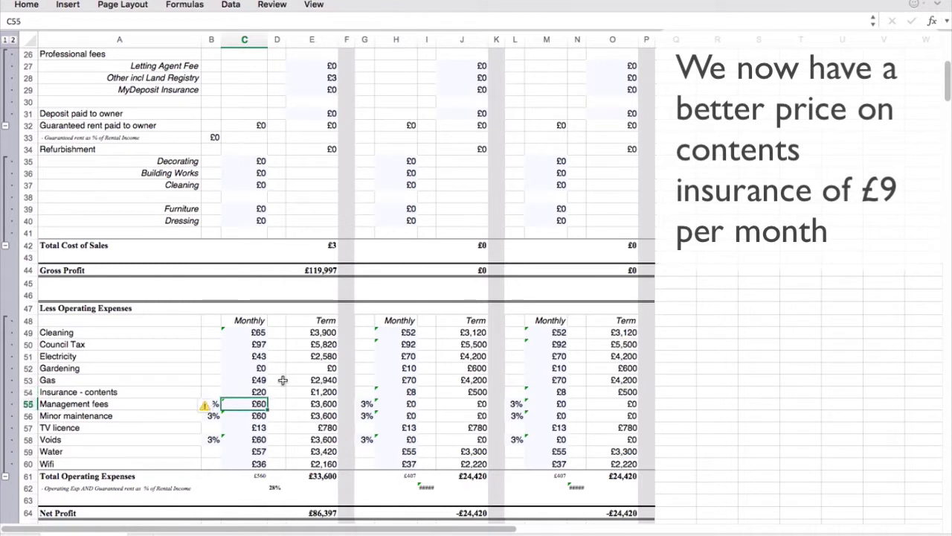
key(Down)
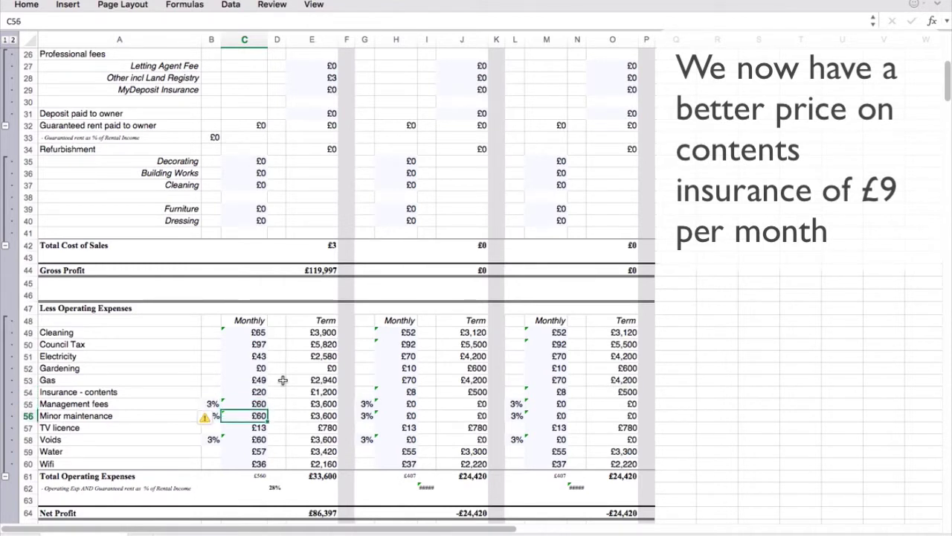
key(Up)
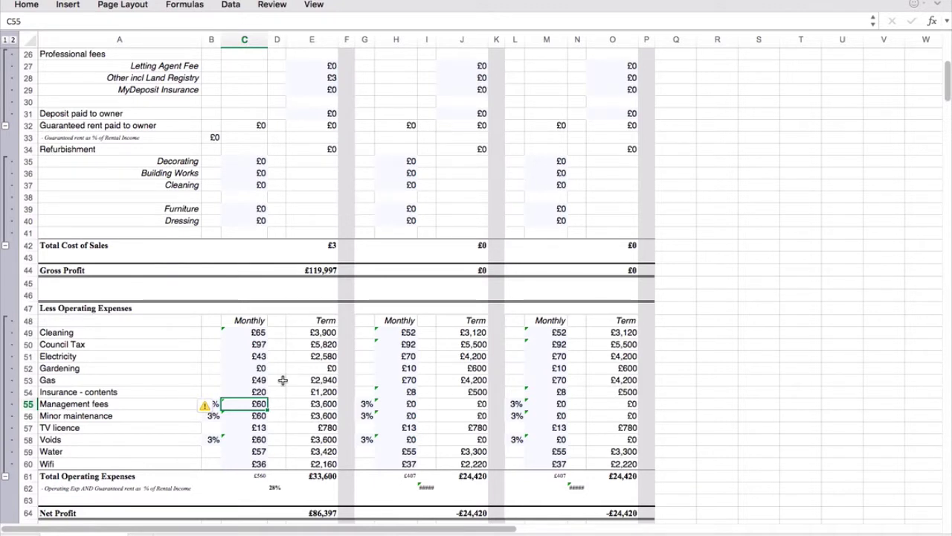
key(Down)
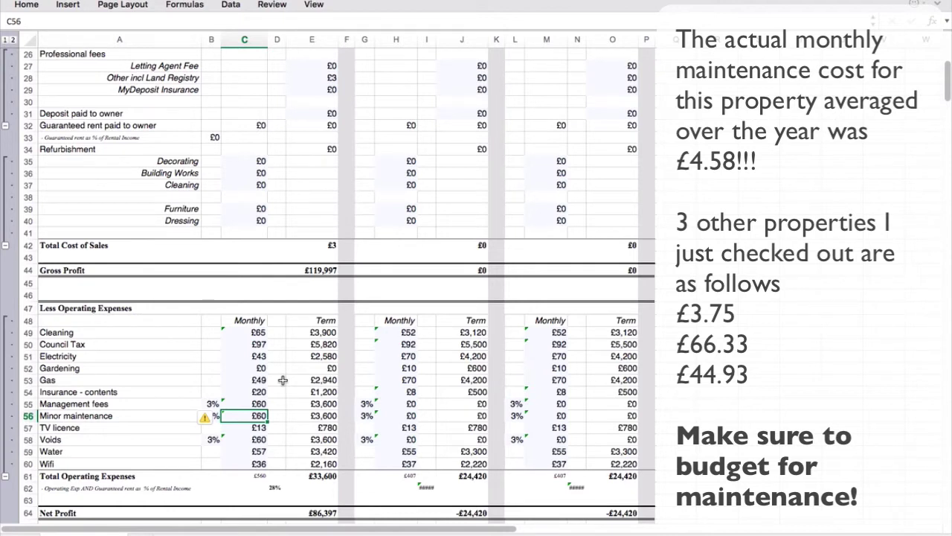
- Examine Option 1's monthly TV licence, voids, water and wifi amounts
key(Down)
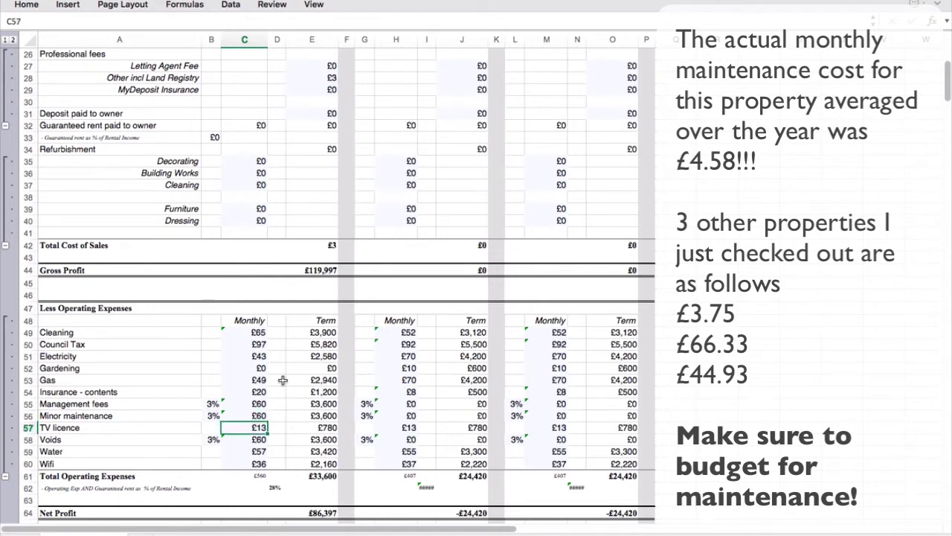
key(Down)
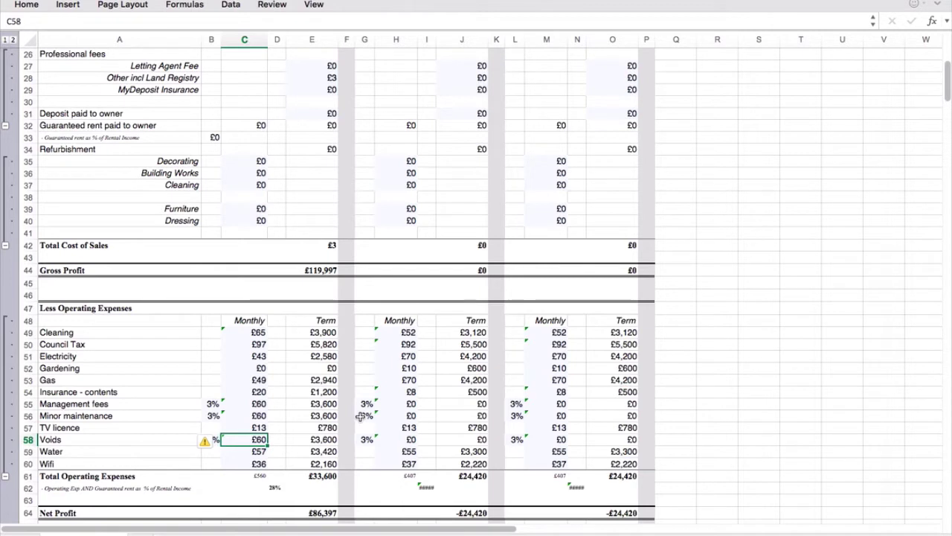
key(Return)
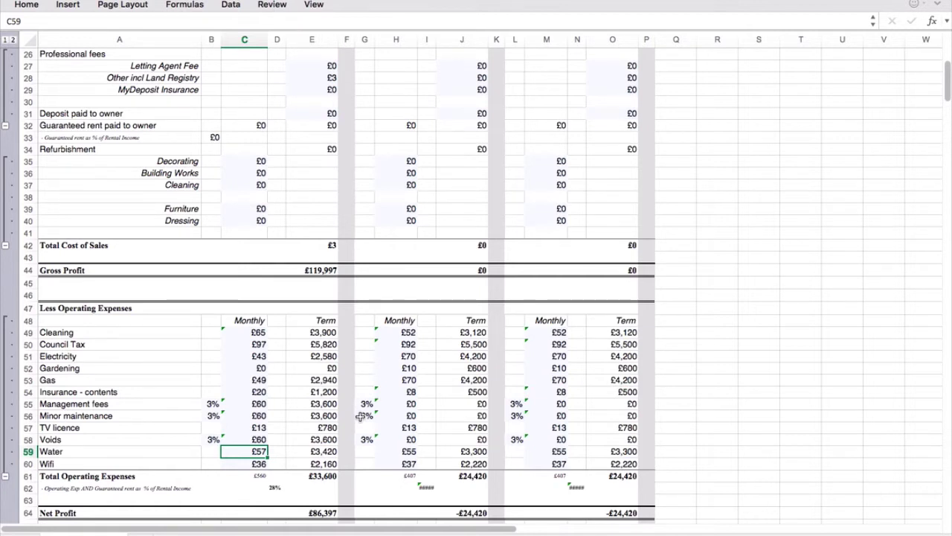
key(Down)
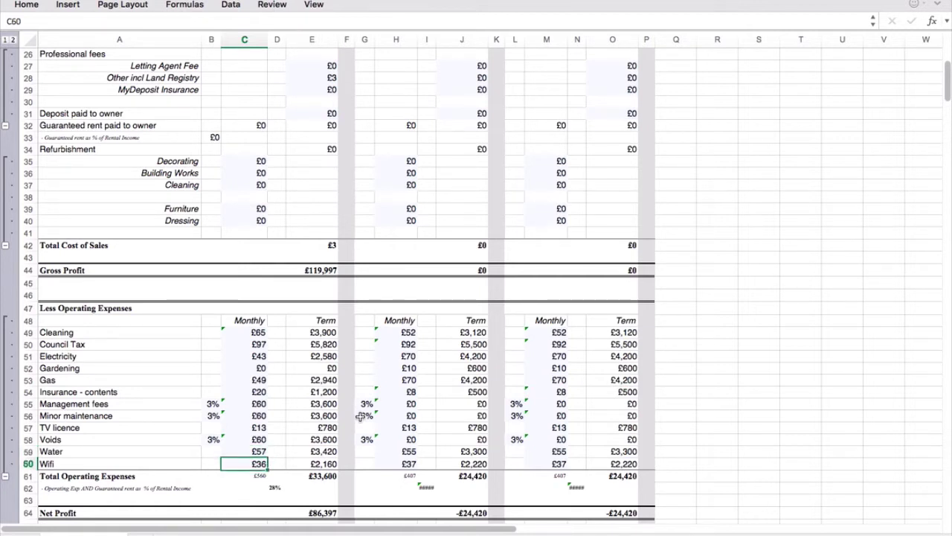
- Examine Option 1's monthly total operating expenses and the operating expense and guaranteed rent percentage against the rental income and cost of sales
scroll(360, 416, down, 5)
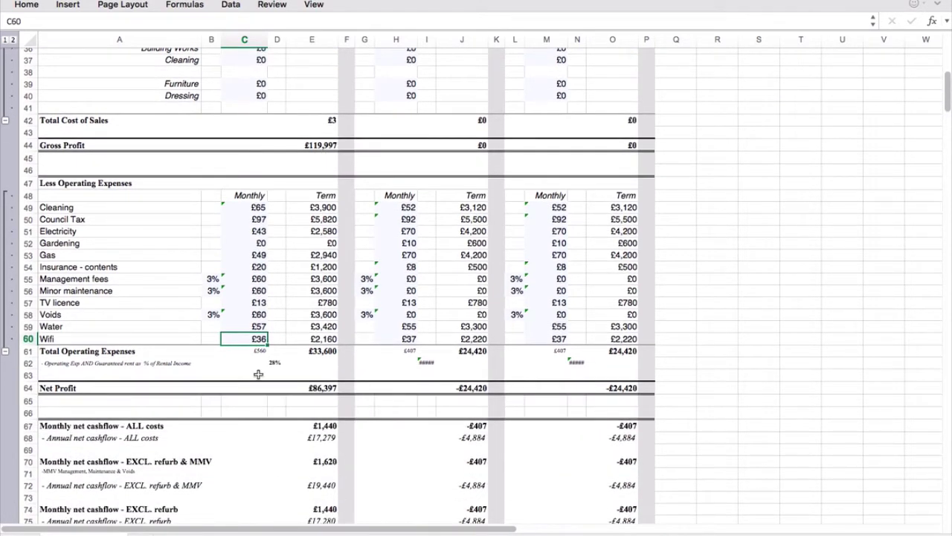
click(265, 352)
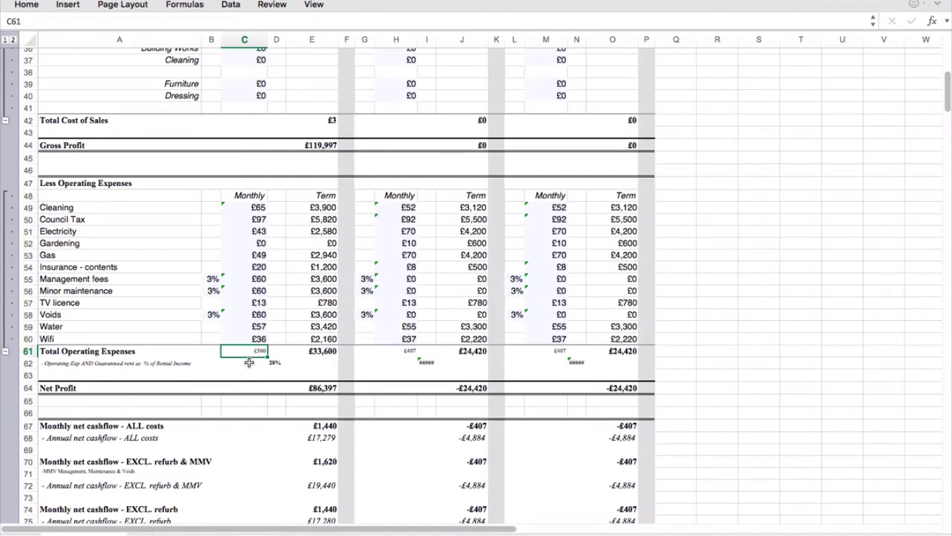
drag(51, 366, 272, 364)
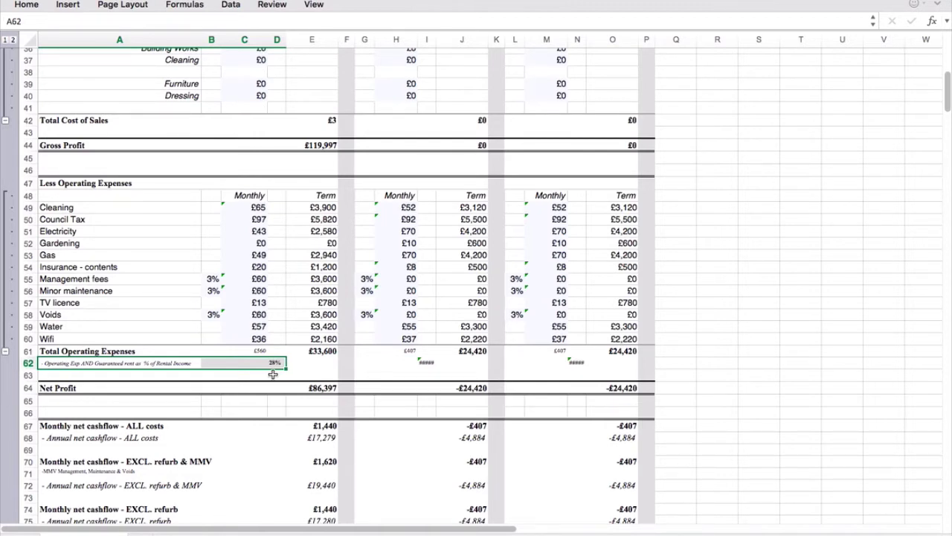
scroll(273, 374, up, 8)
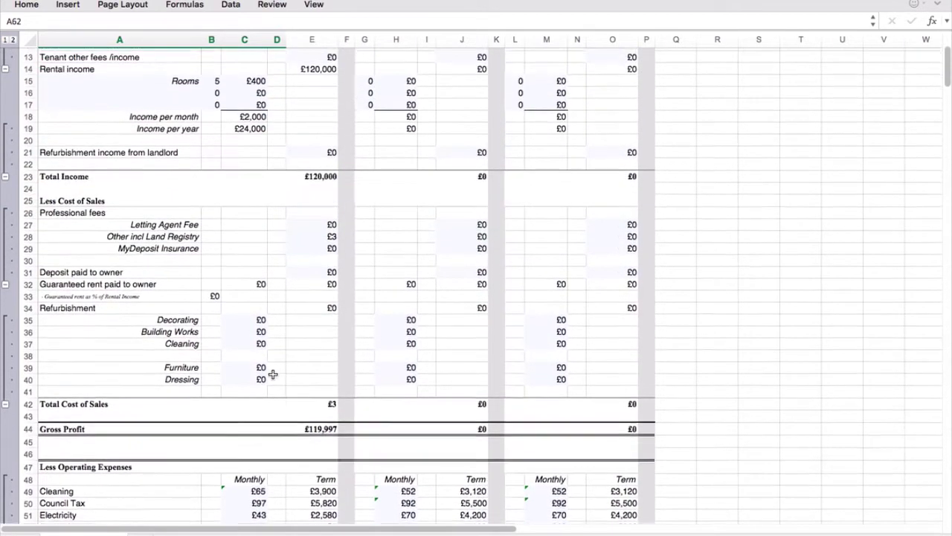
scroll(273, 374, down, 8)
scroll(273, 375, up, 5)
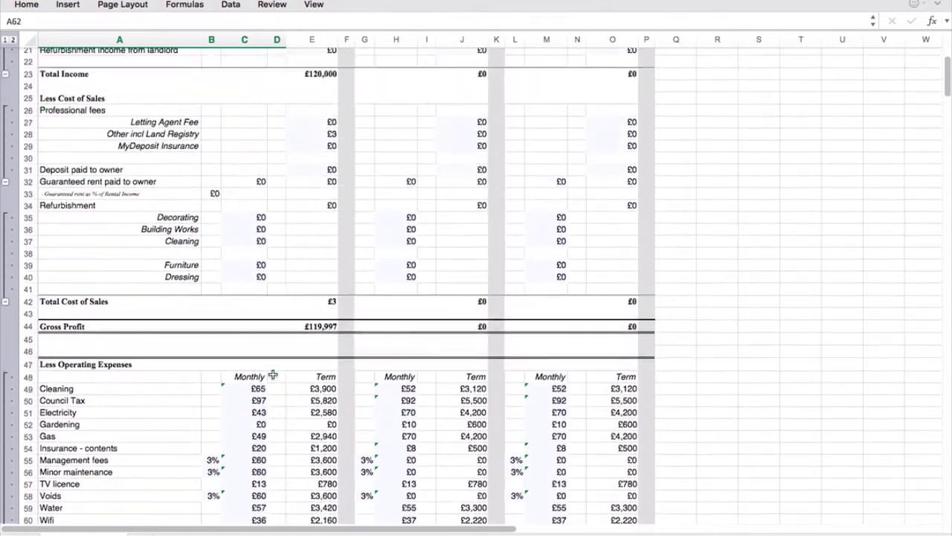
scroll(273, 374, up, 5)
scroll(273, 374, down, 2)
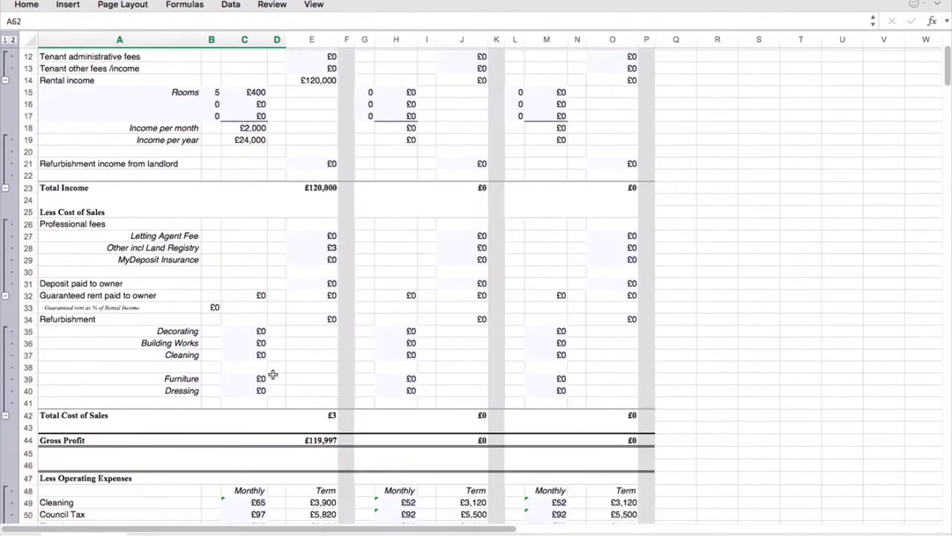
scroll(273, 374, down, 10)
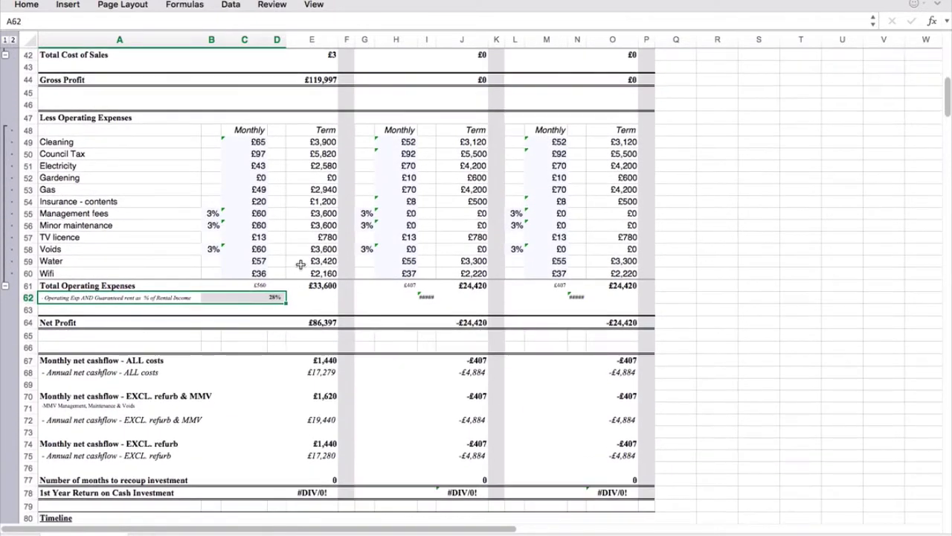
- Examine Option 1's monthly net cashflow including all costs
click(298, 363)
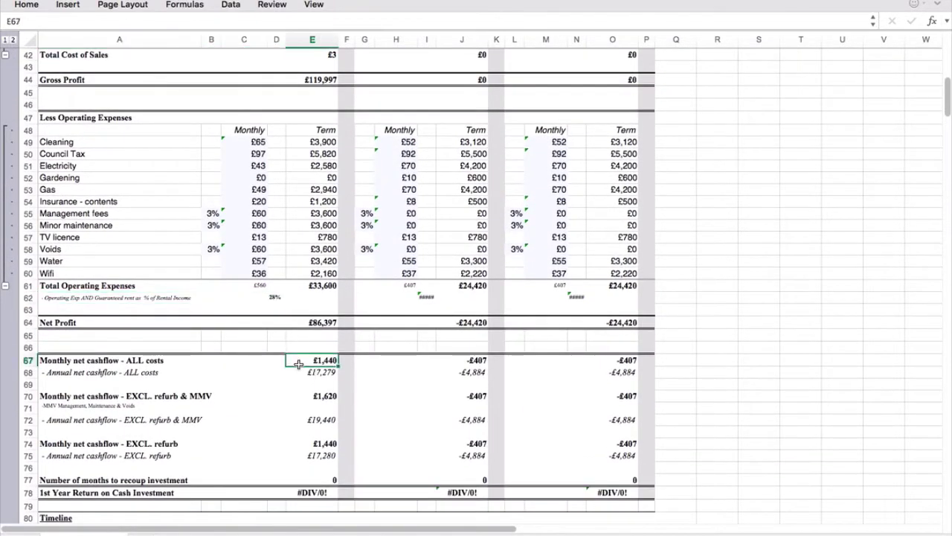
scroll(131, 431, down, 3)
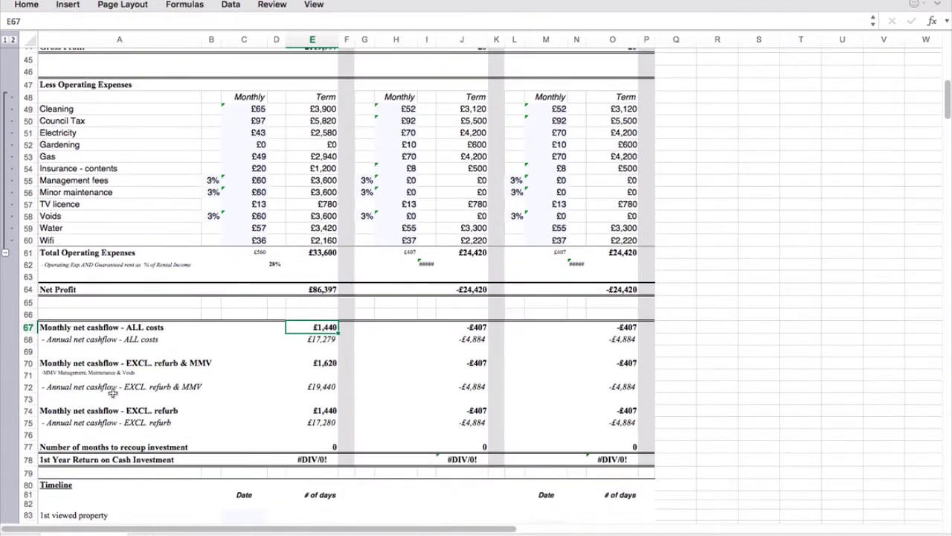
drag(64, 327, 304, 328)
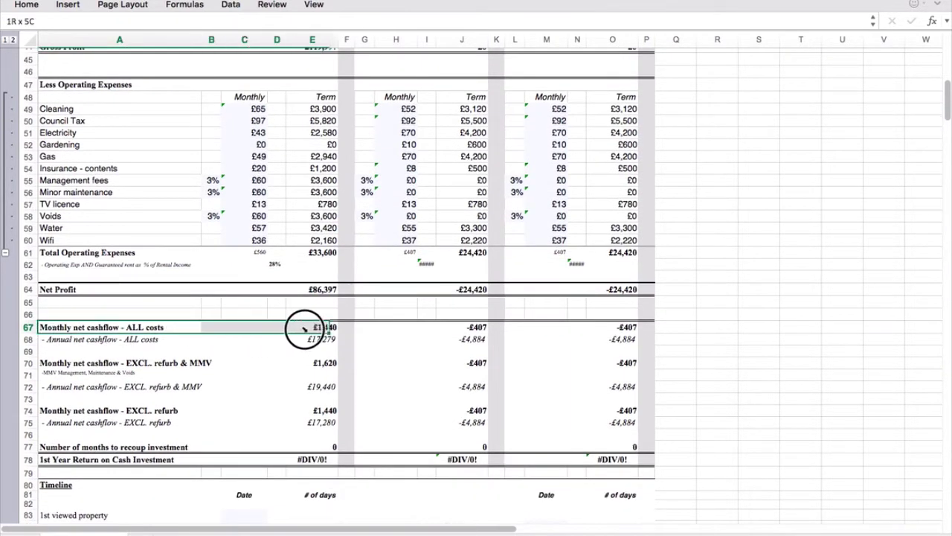
click(312, 327)
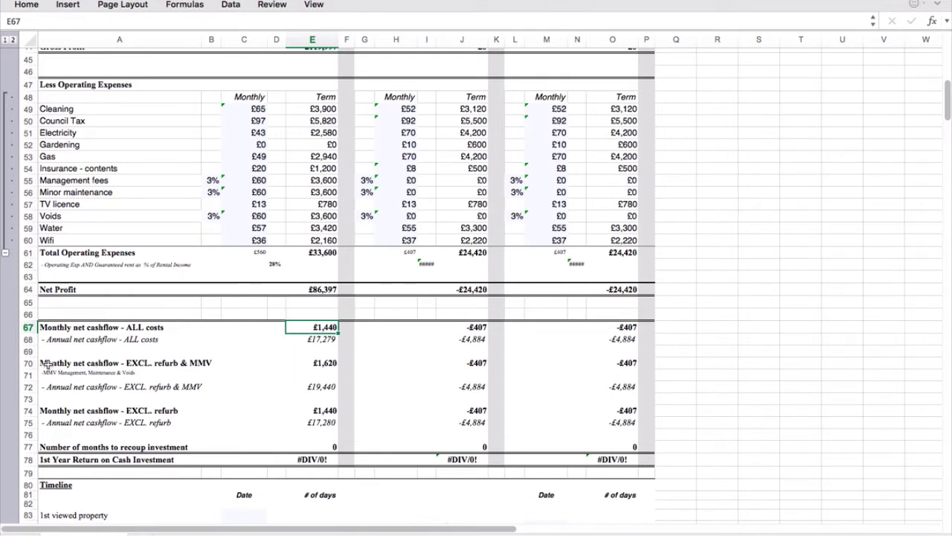
- Examine Option 1's net cashflow lines excluding refurb and MMV, and the line excluding refurb only
drag(47, 362, 336, 362)
click(320, 386)
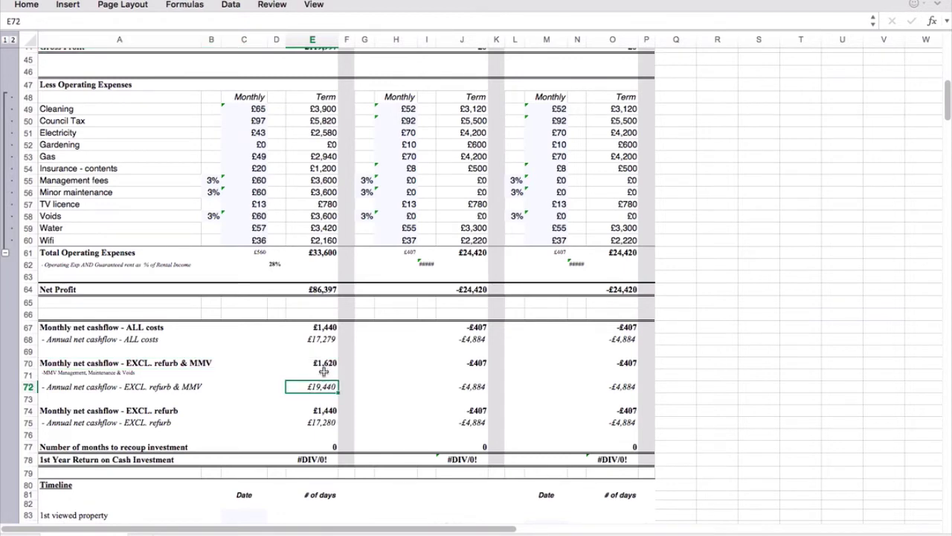
click(79, 410)
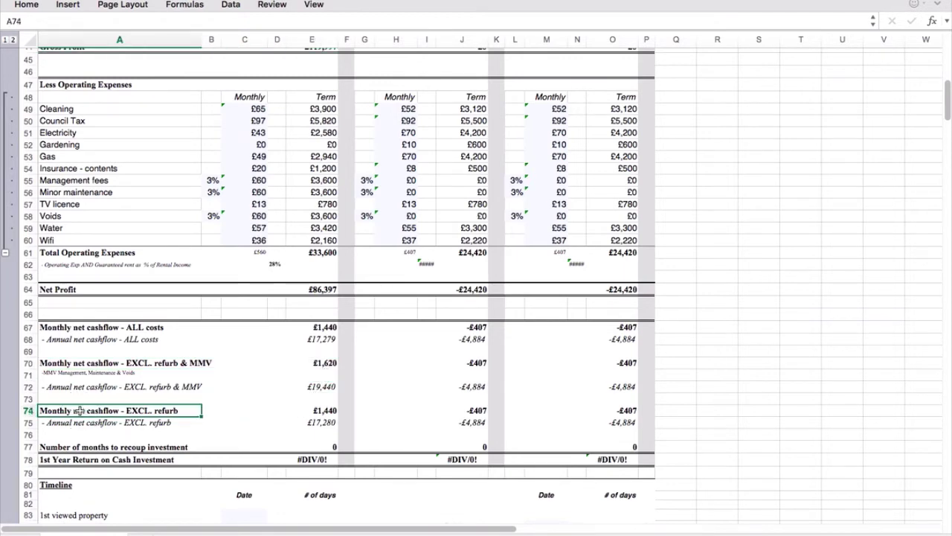
- Review the all-costs monthly net cashflow row against the operating expenses, cost of sales and income sections above it
scroll(80, 410, up, 1)
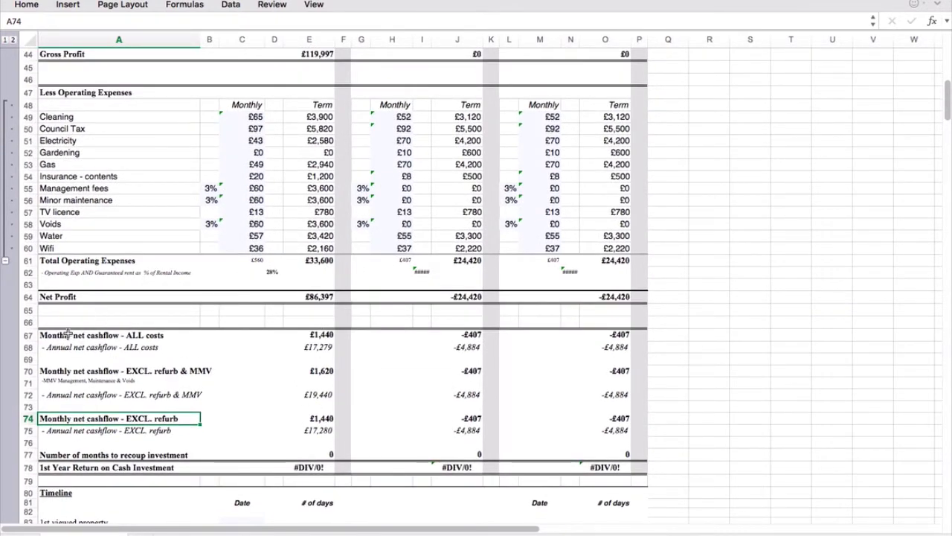
drag(52, 335, 328, 336)
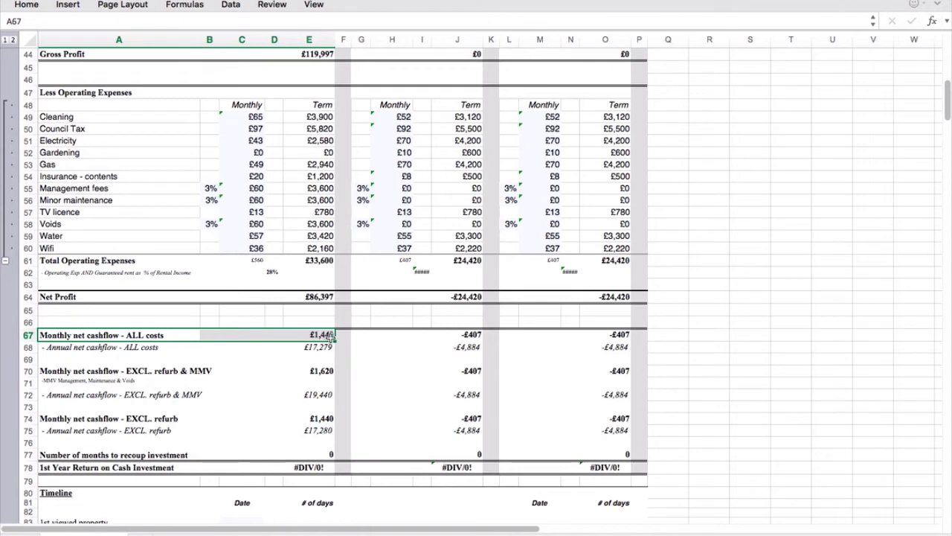
scroll(331, 336, up, 1)
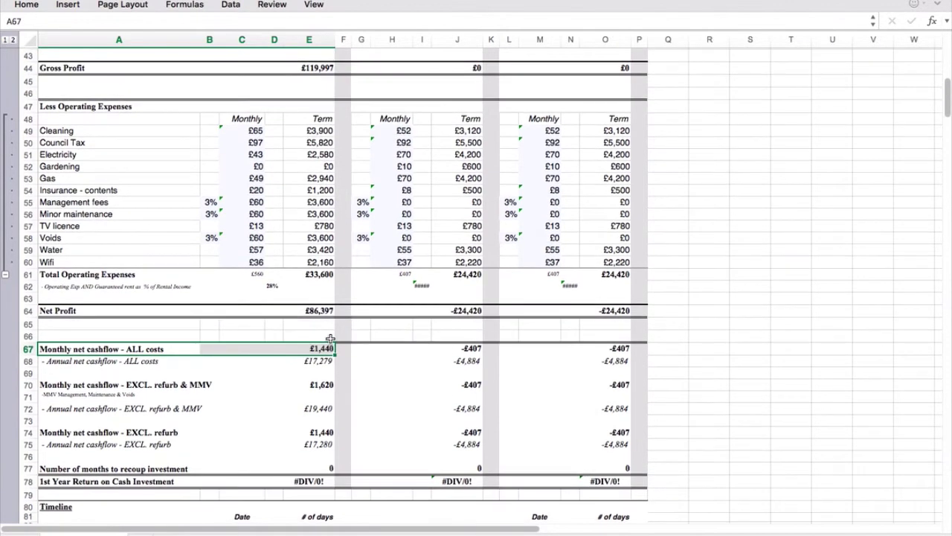
scroll(331, 339, down, 1)
scroll(330, 338, up, 10)
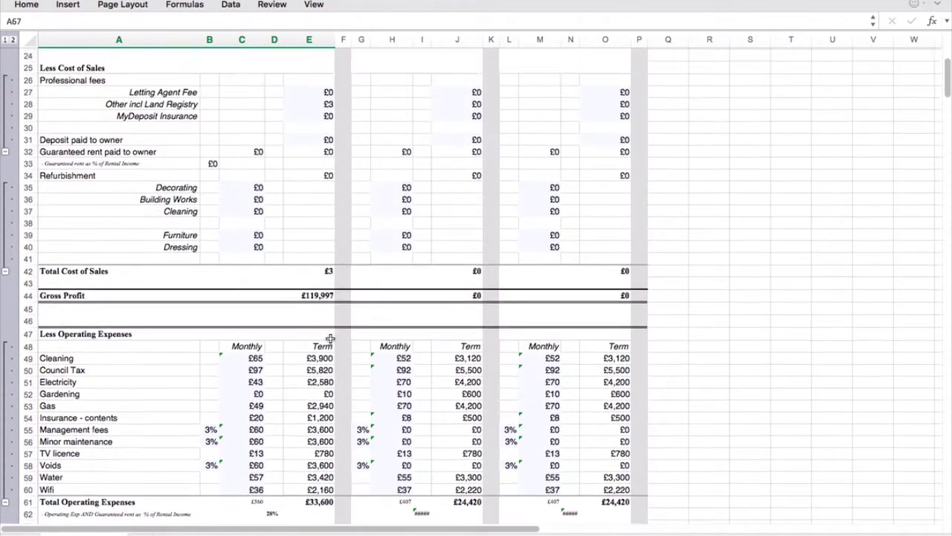
scroll(330, 339, up, 5)
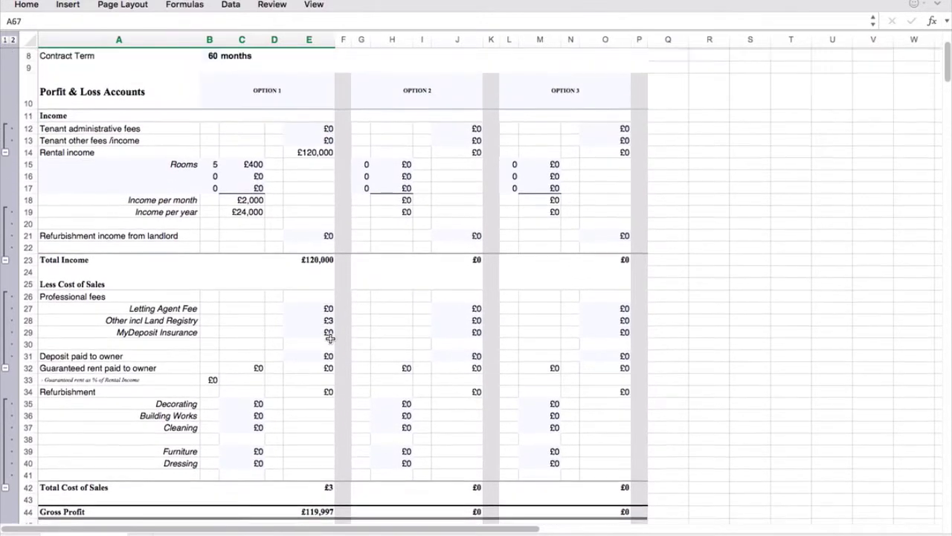
- Set Option 1's monthly guaranteed rent paid to owner to £750
scroll(330, 339, down, 2)
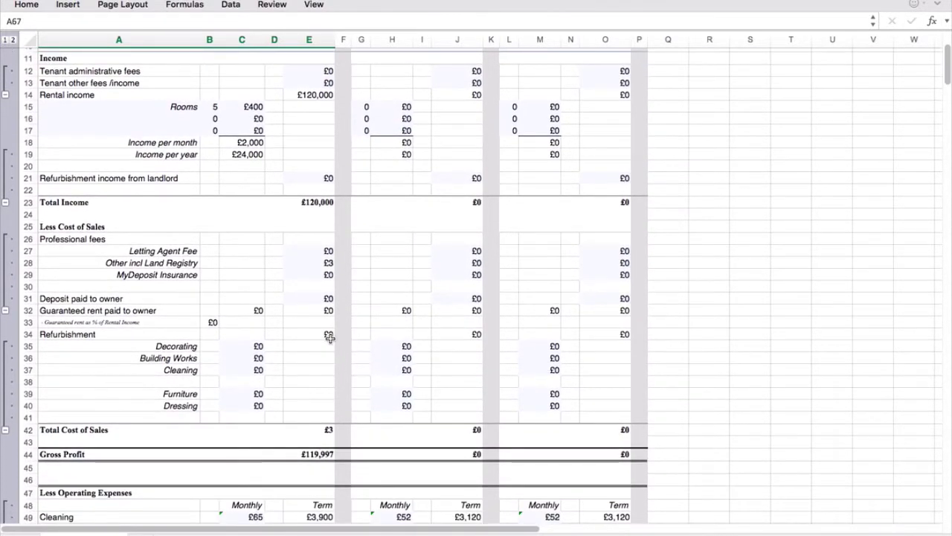
click(241, 308)
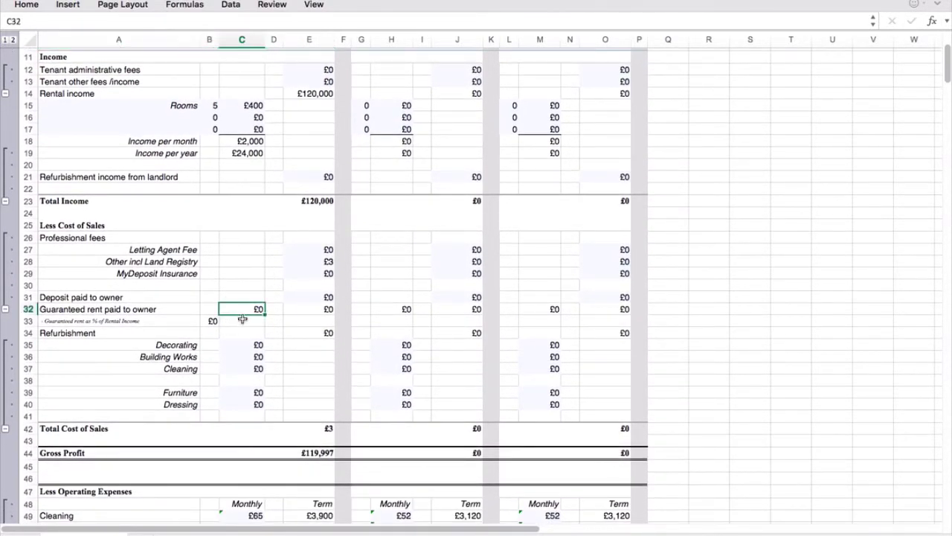
drag(49, 309, 260, 311)
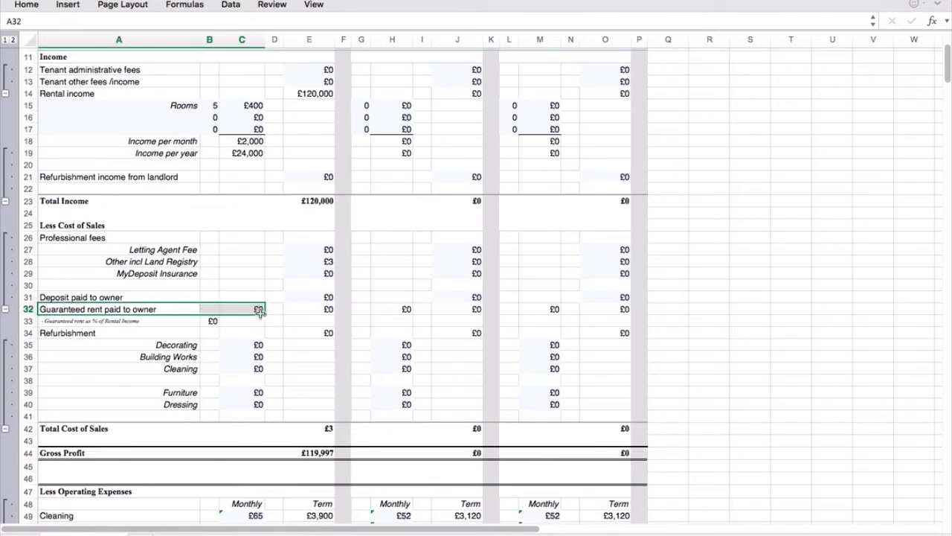
click(258, 309)
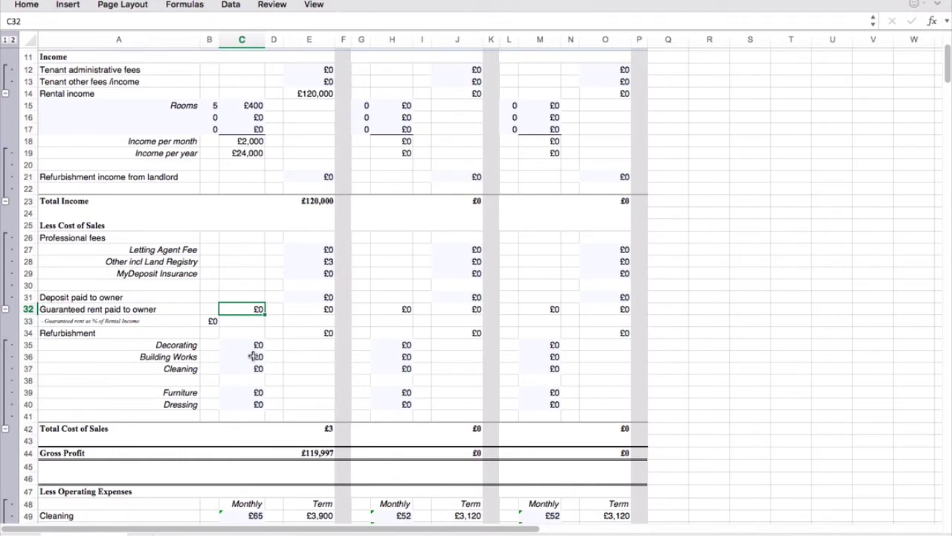
text(750)
key(Return)
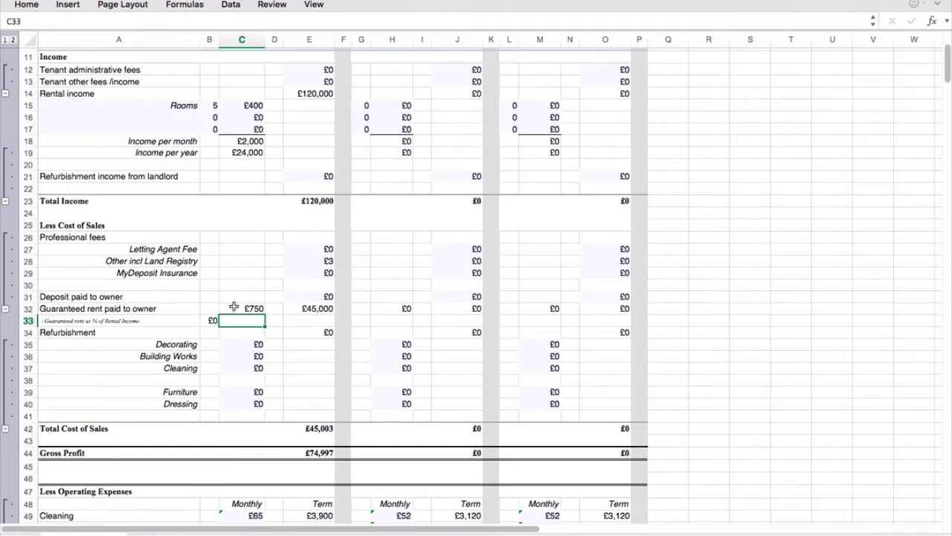
- Review Option 1's monthly figures from the guaranteed rent through the refurbishment lines to the first operating expenses
click(273, 307)
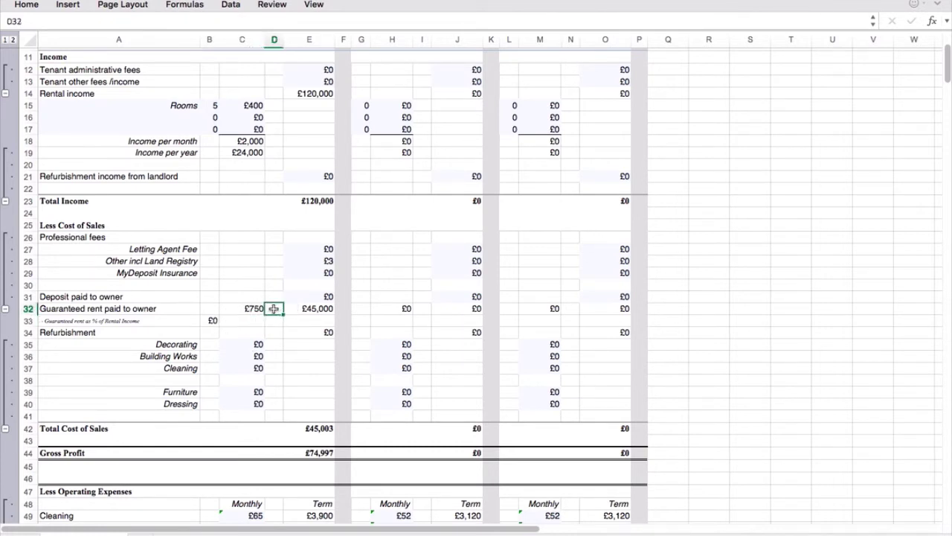
click(258, 308)
click(255, 322)
click(256, 309)
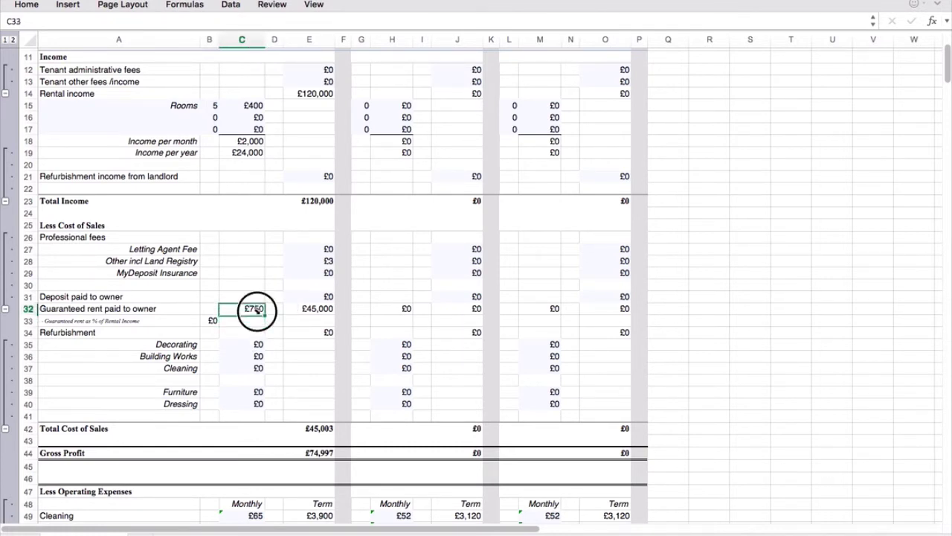
key(Down)
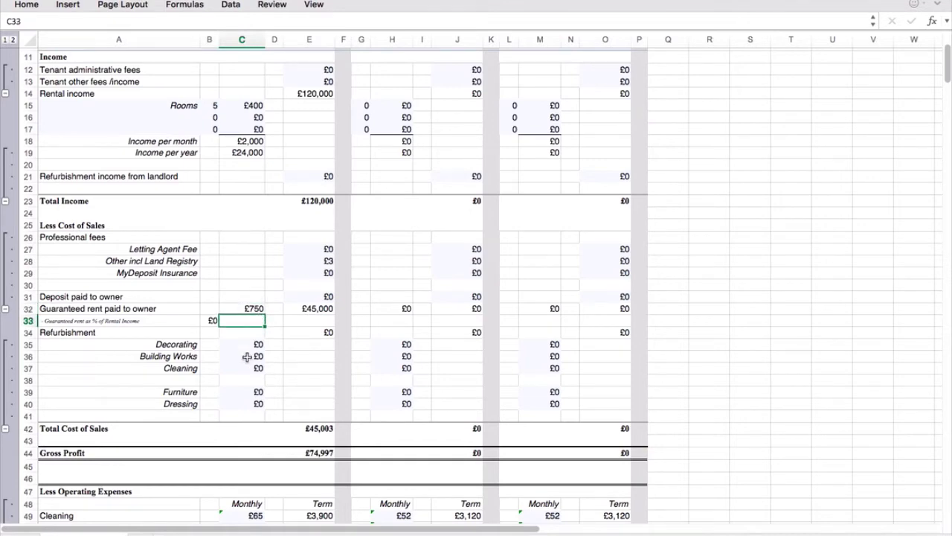
key(Up)
key(Up)
key(Down)
key(Down)
key(Down)
key(Down)
key(Down)
key(Down)
key(Down)
key(Down)
key(Down)
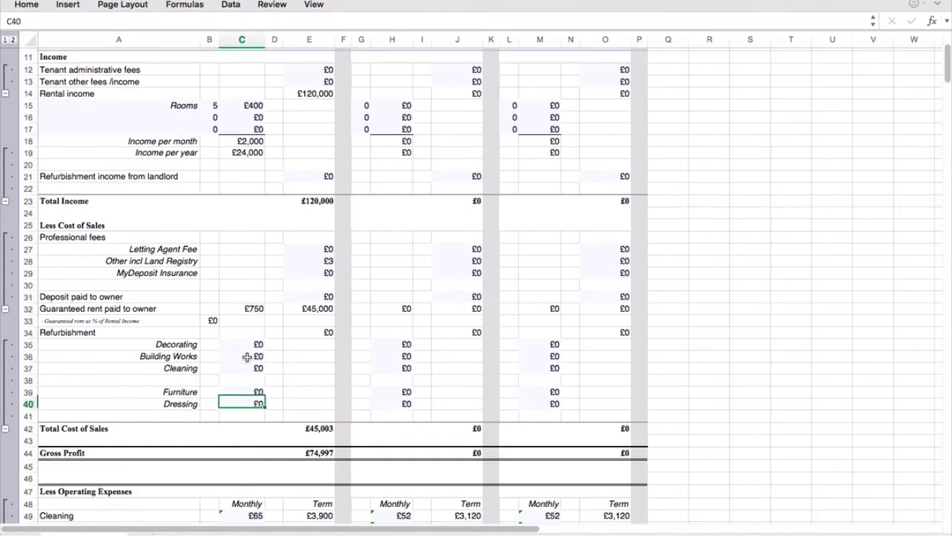
key(Down)
key(Down)
key(Down)
key(Down)
key(Down)
key(Down)
key(Down)
key(Down)
key(Down)
key(Down)
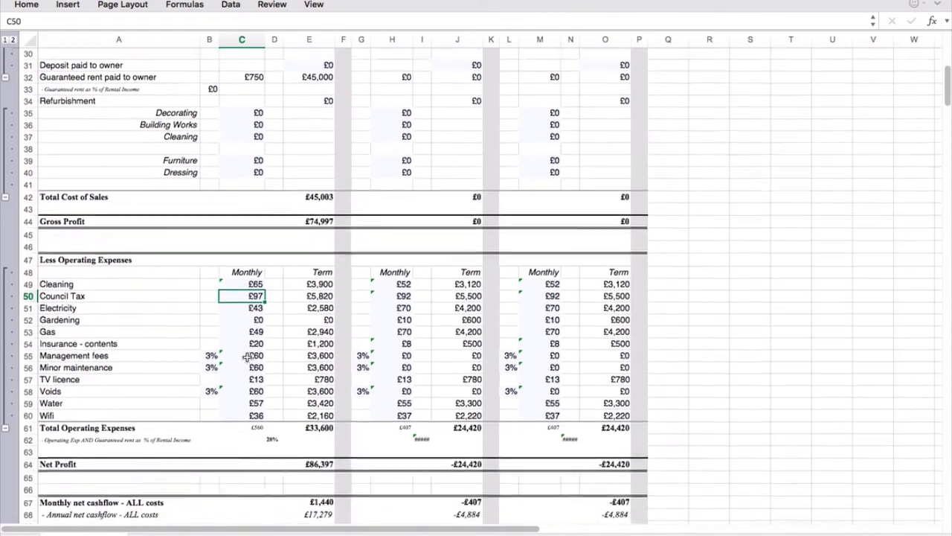
- Examine Option 1's all-costs monthly net cashflow with the £750 guaranteed rent
scroll(247, 357, down, 5)
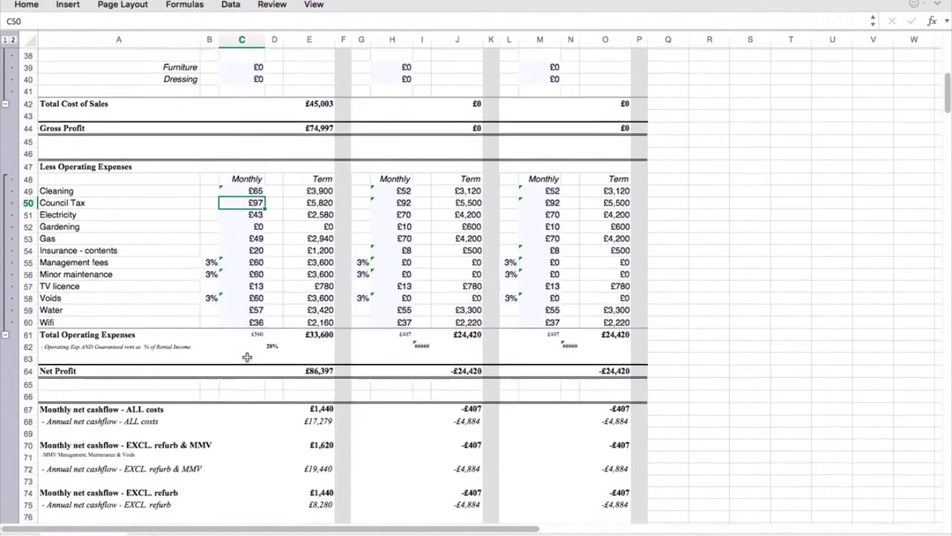
click(262, 407)
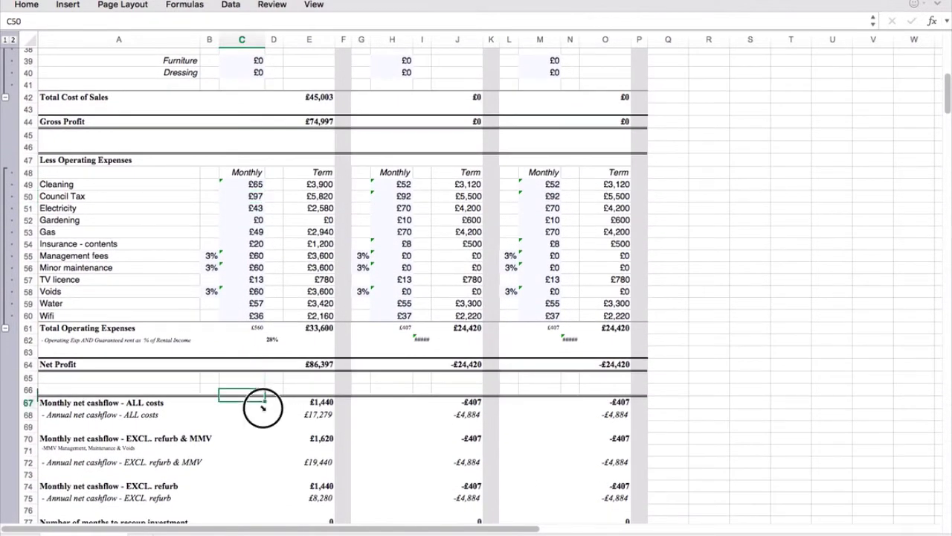
drag(273, 403, 333, 404)
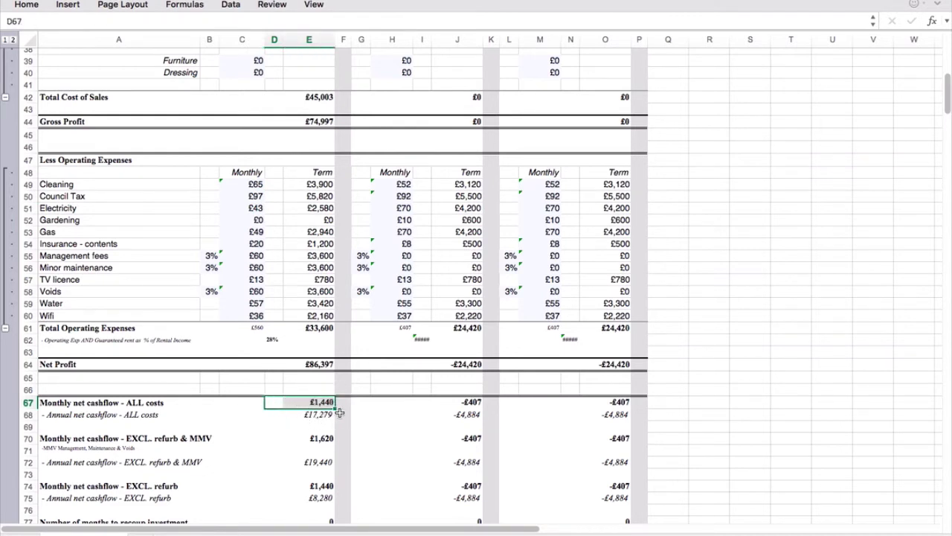
- Set Option 1's decorating cost under Refurbishment to £6,000
scroll(340, 413, up, 7)
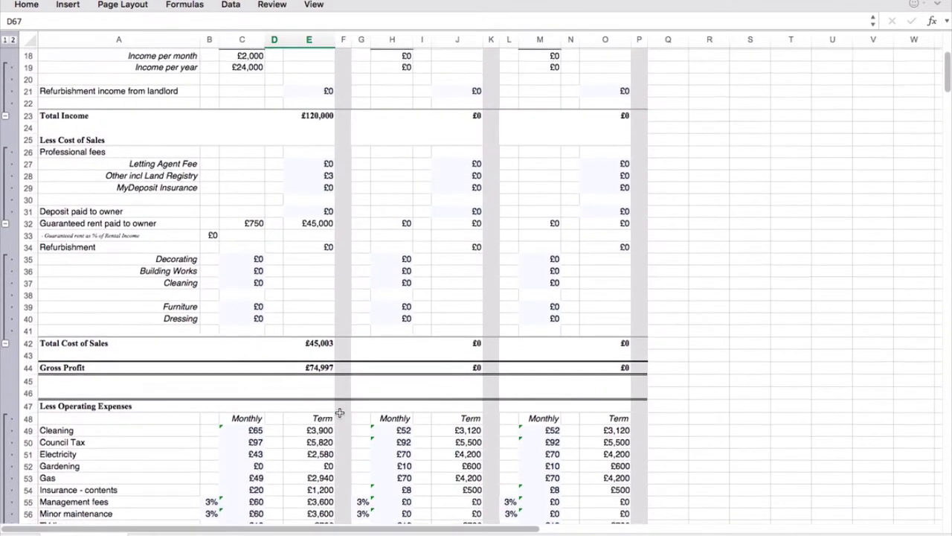
scroll(339, 413, up, 2)
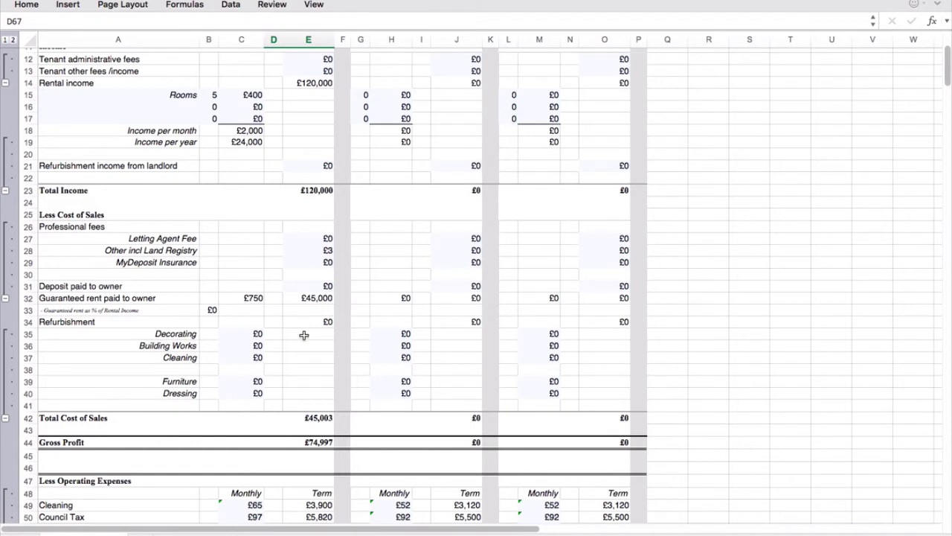
click(251, 334)
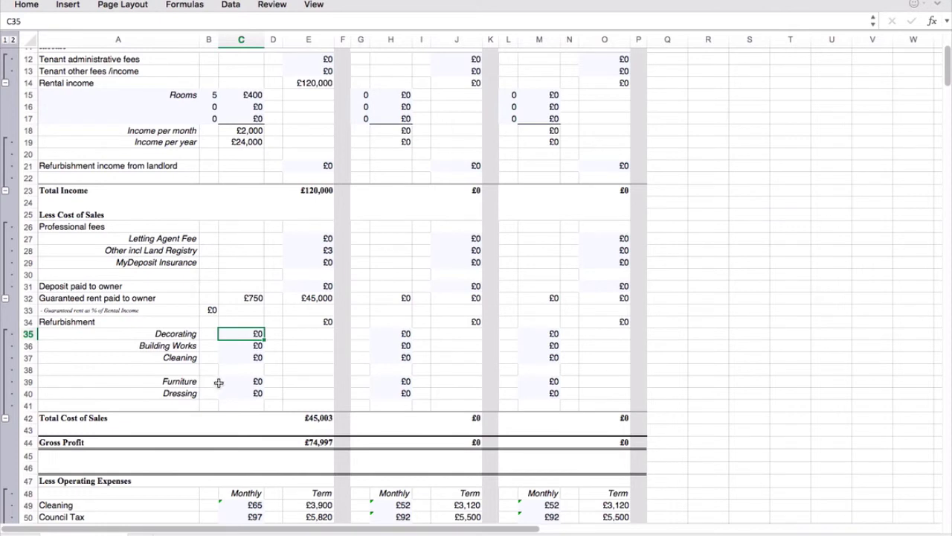
double_click(257, 332)
text(60000)
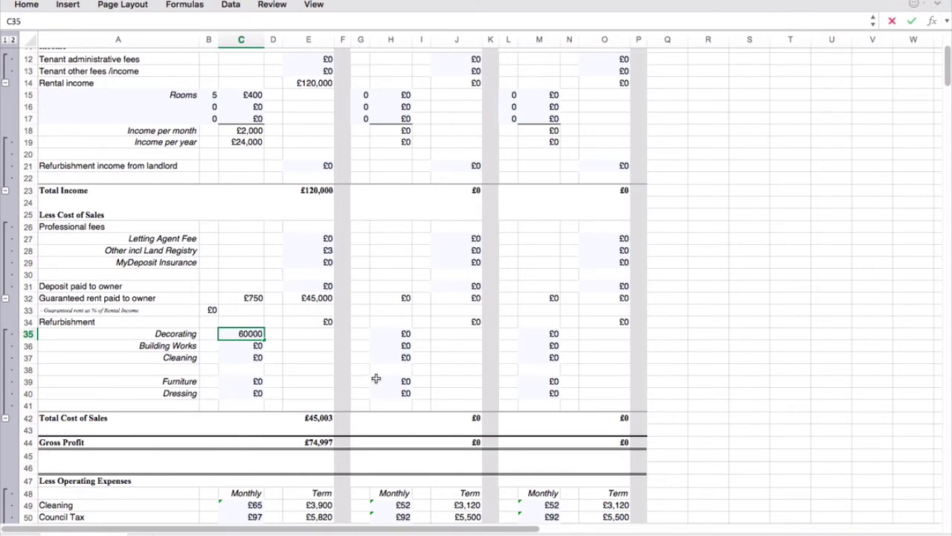
key(BackSpace)
click(307, 361)
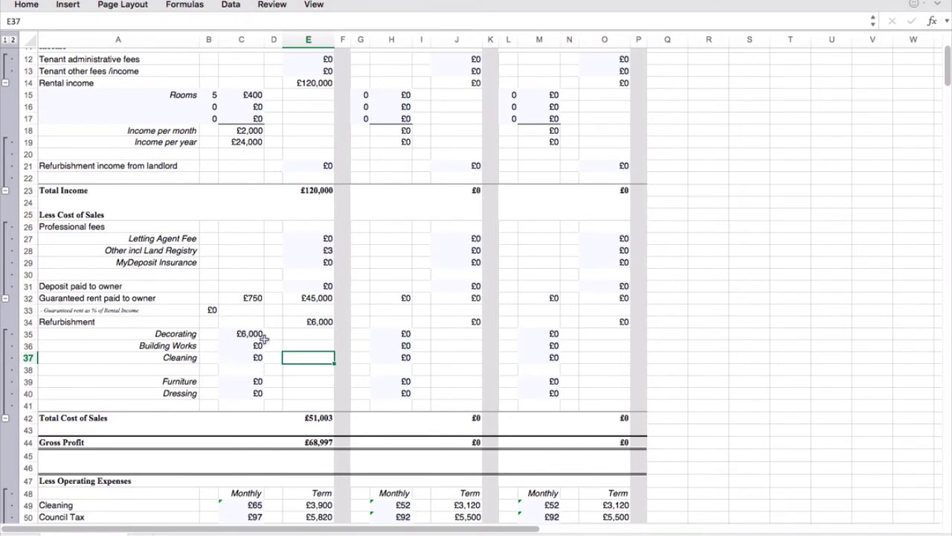
- Set Option 1's monthly guaranteed rent to £650 and check the net cashflow lines
click(246, 298)
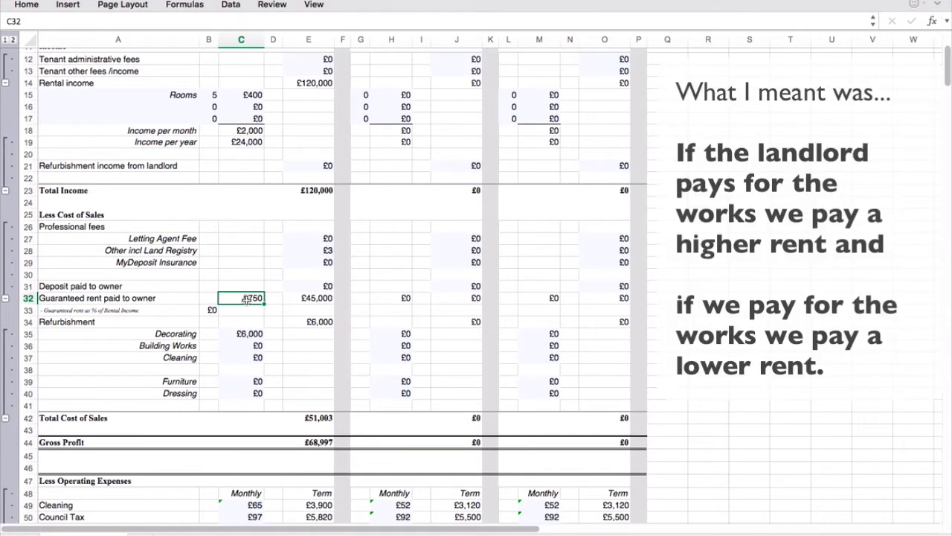
text(650)
click(250, 334)
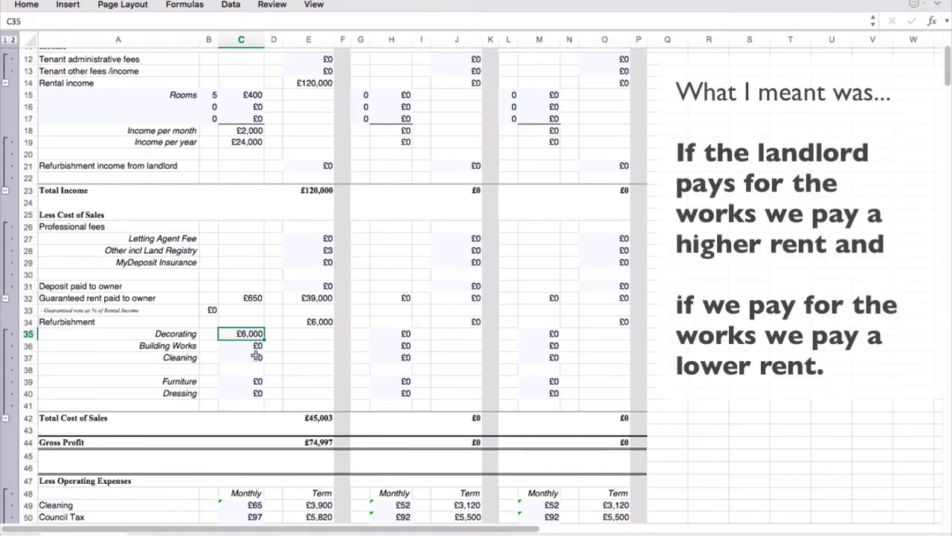
scroll(255, 351, down, 10)
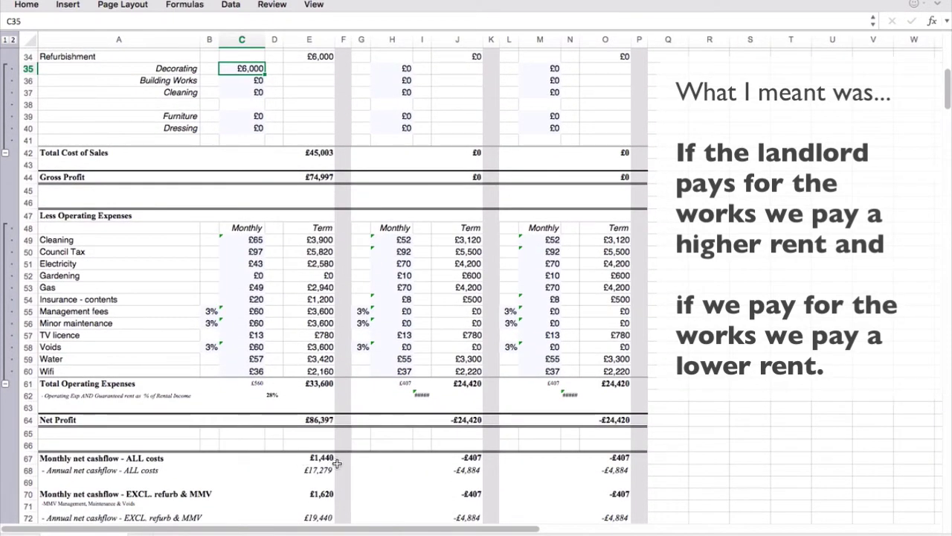
scroll(337, 463, up, 10)
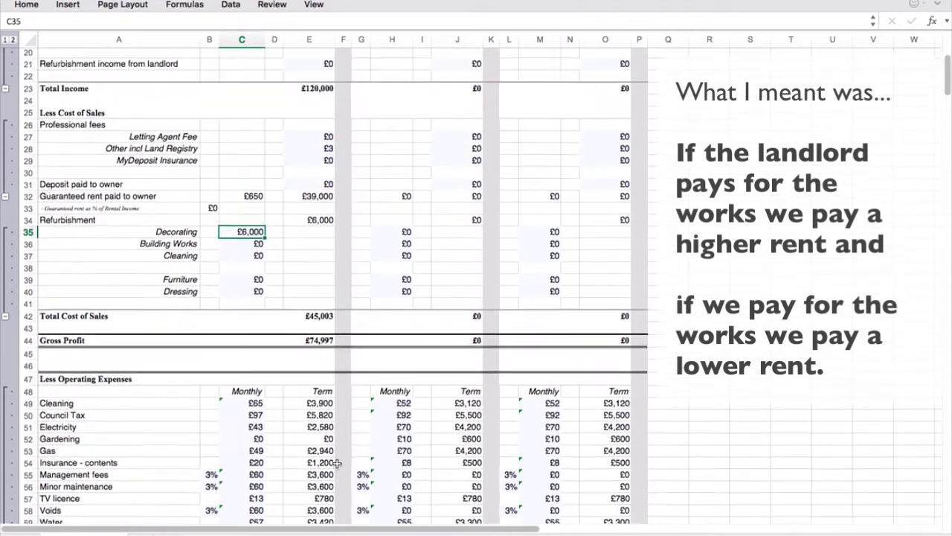
- Set Option 1's monthly guaranteed rent paid to owner to £1,000
click(250, 343)
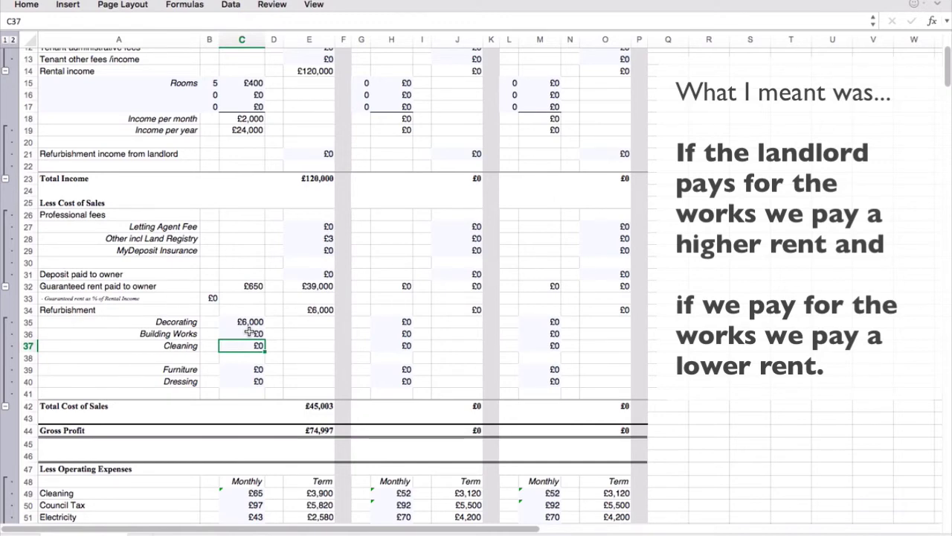
scroll(250, 332, up, 5)
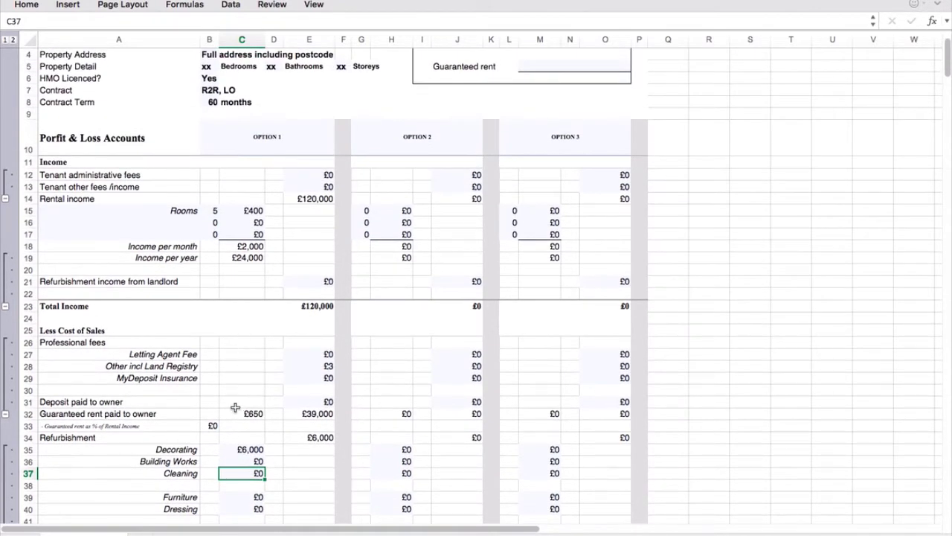
click(233, 414)
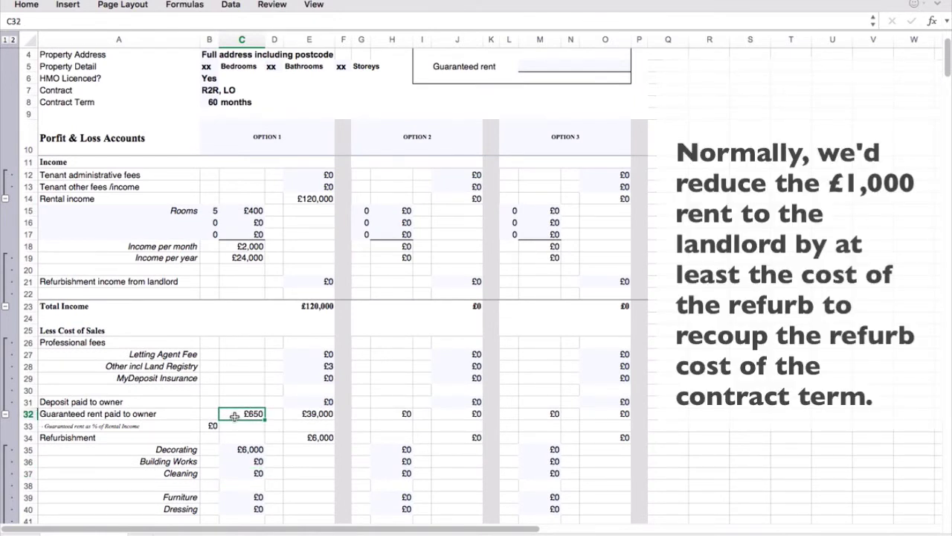
text(1000)
click(260, 450)
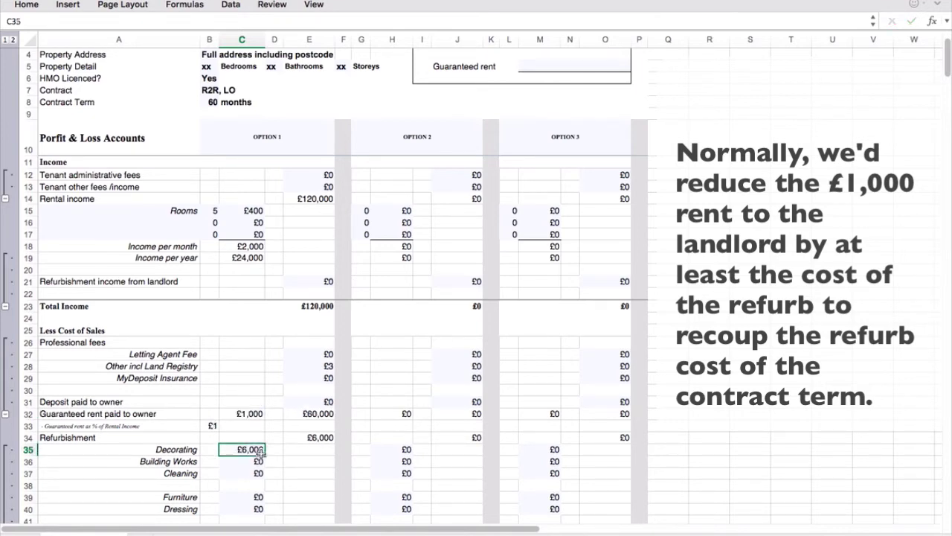
- Examine Option 1's all-costs monthly net cashflow with the £1,000 guaranteed rent and £6,000 decorating cost
scroll(260, 461, down, 10)
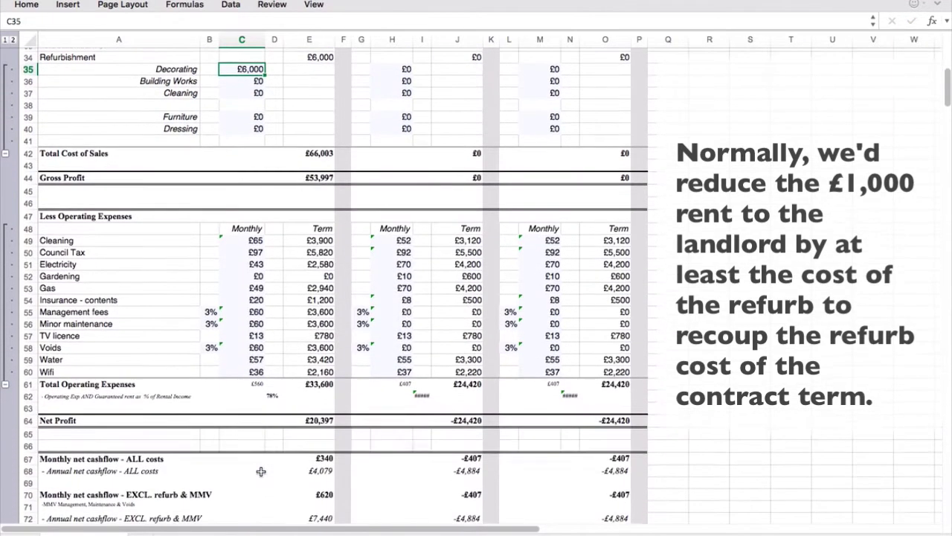
scroll(260, 471, down, 5)
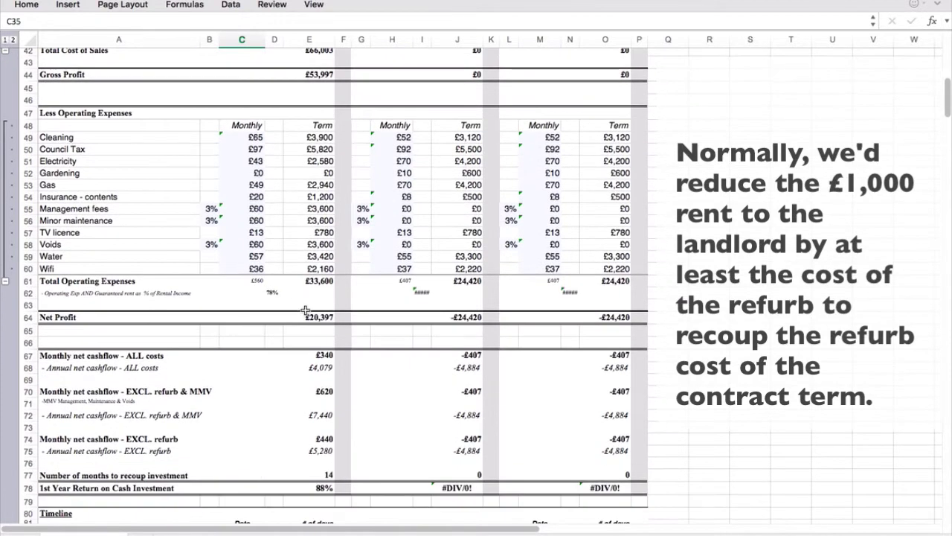
click(320, 358)
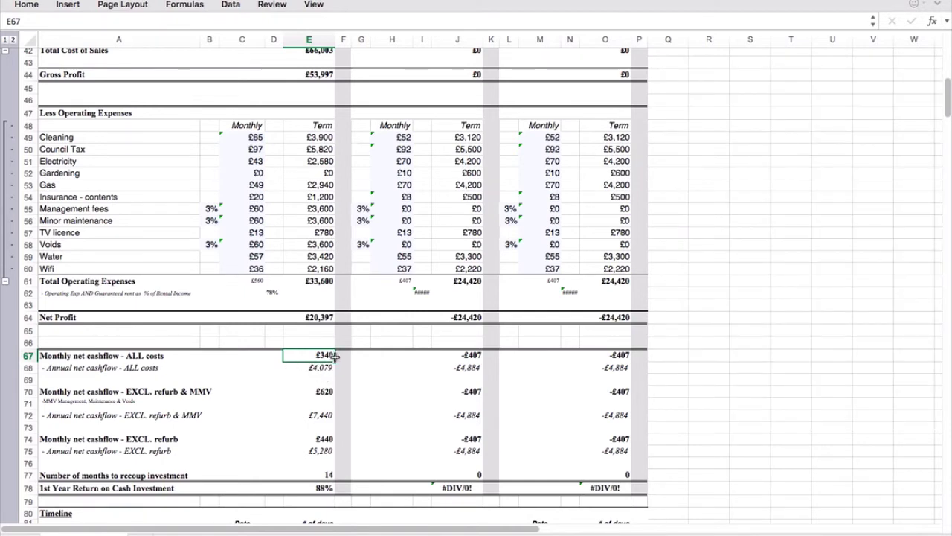
- Set Option 1's monthly guaranteed rent paid to owner to £800
scroll(327, 364, up, 1)
scroll(327, 364, up, 5)
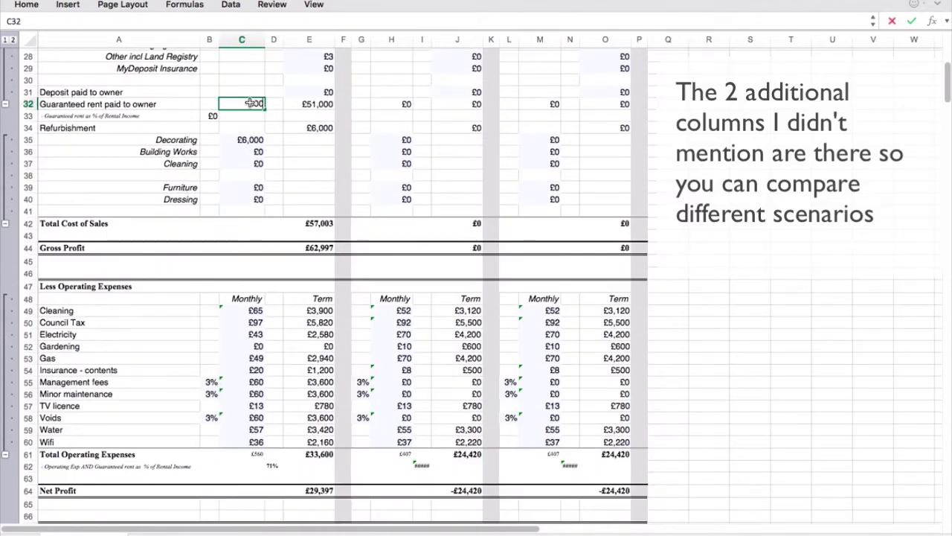
text(800)
click(259, 212)
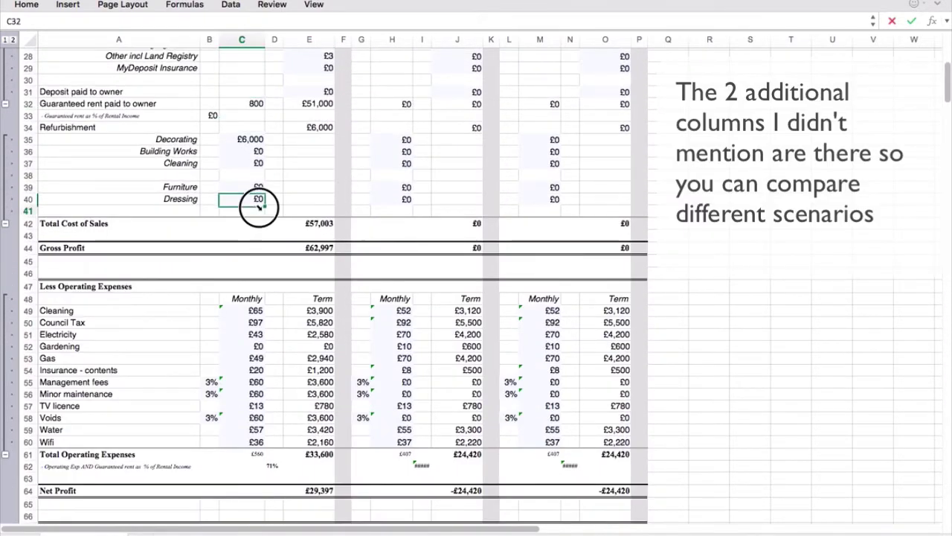
- Compare Option 1's all-costs monthly net cashflow and investment return lines with the £800 guaranteed rent and refurbishment cost
scroll(272, 419, down, 5)
scroll(272, 418, down, 1)
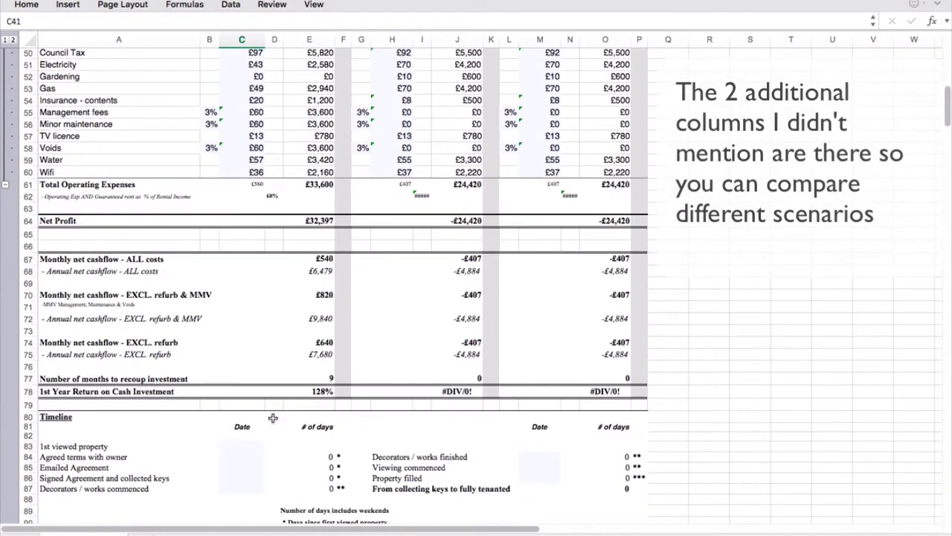
click(325, 272)
click(331, 260)
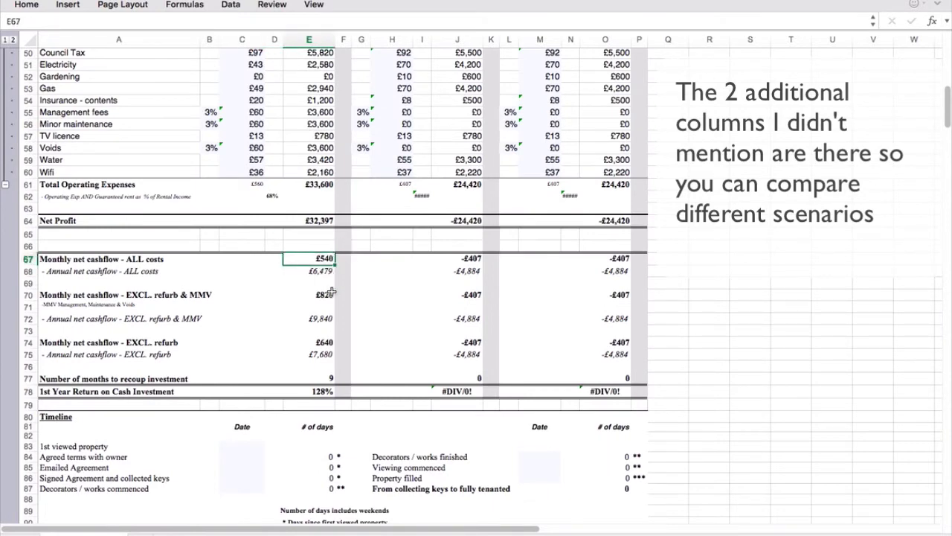
scroll(315, 333, up, 10)
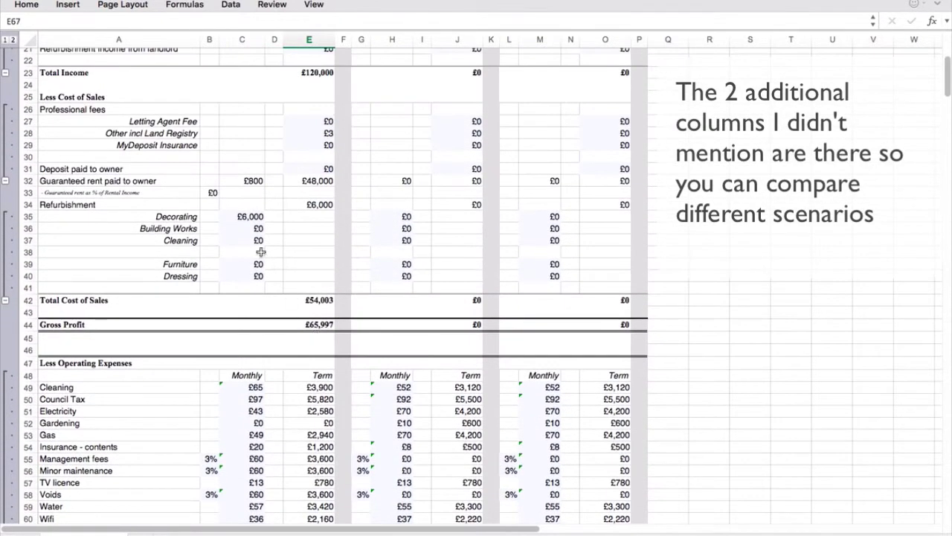
scroll(320, 361, down, 10)
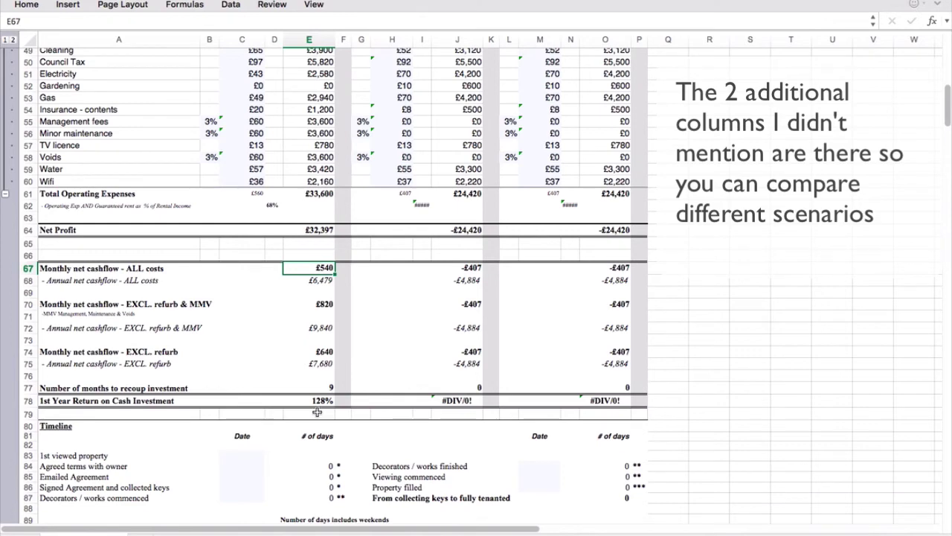
- In the Timeline section, enter 01-Mar-18 as the 1st viewed property date and 02-Mar-18 as the agreed terms with owner date
scroll(317, 412, down, 2)
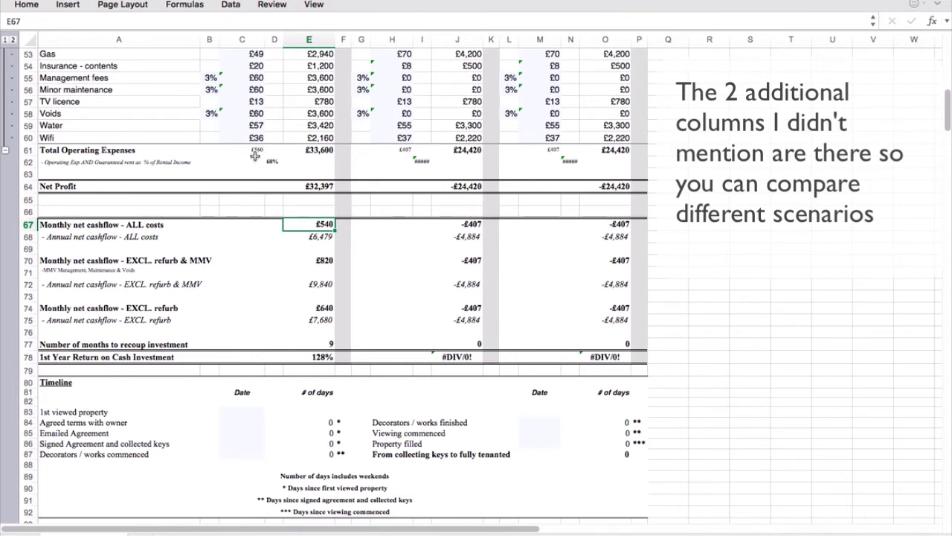
click(320, 188)
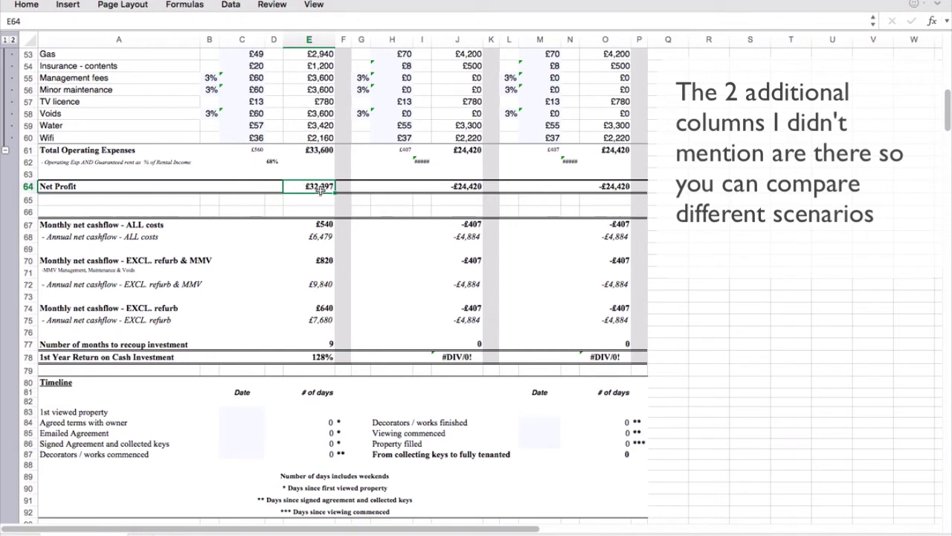
click(295, 422)
click(237, 422)
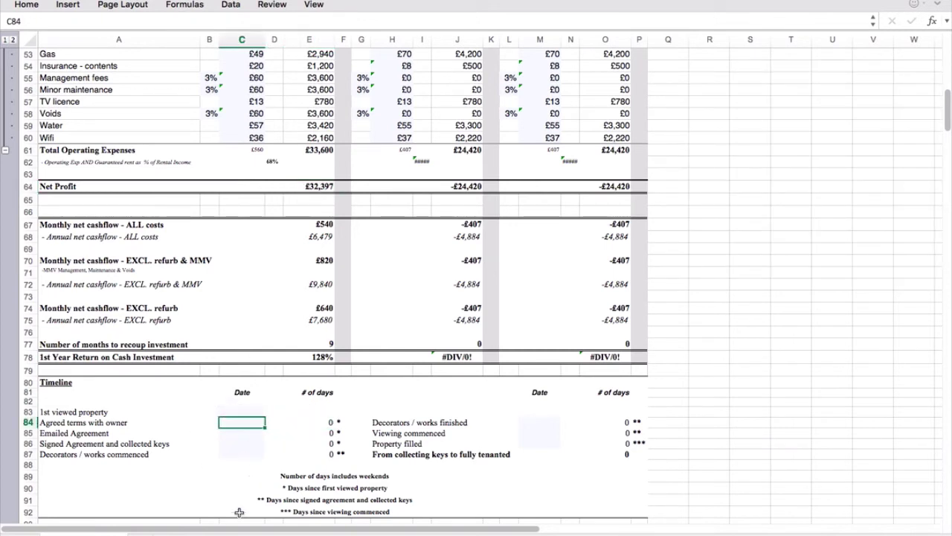
text(01/03/18)
key(Return)
text(02/03/18)
key(Return)
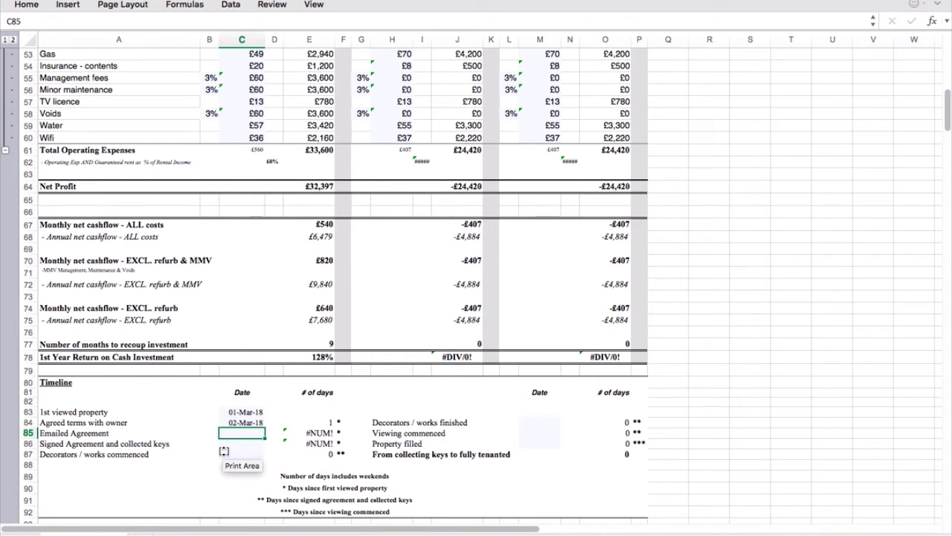
- Change the agreed terms with owner date to 08-Mar-18 and set the emailed agreement date to 09-Mar-18
click(235, 411)
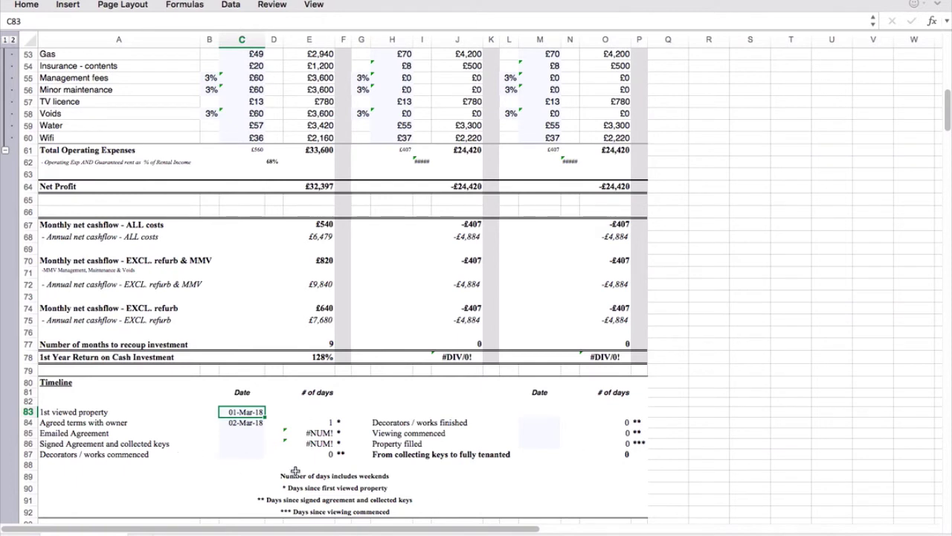
click(238, 422)
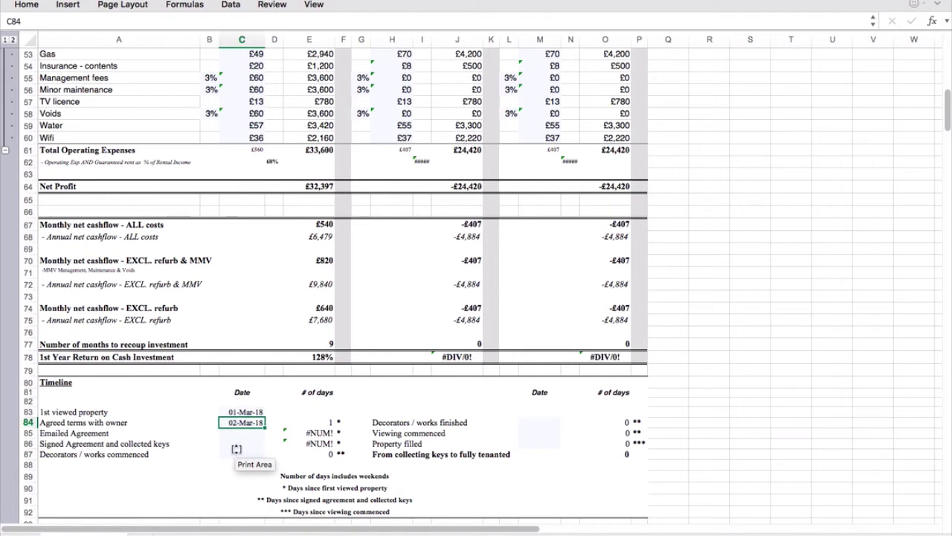
text(08/03/18)
key(Return)
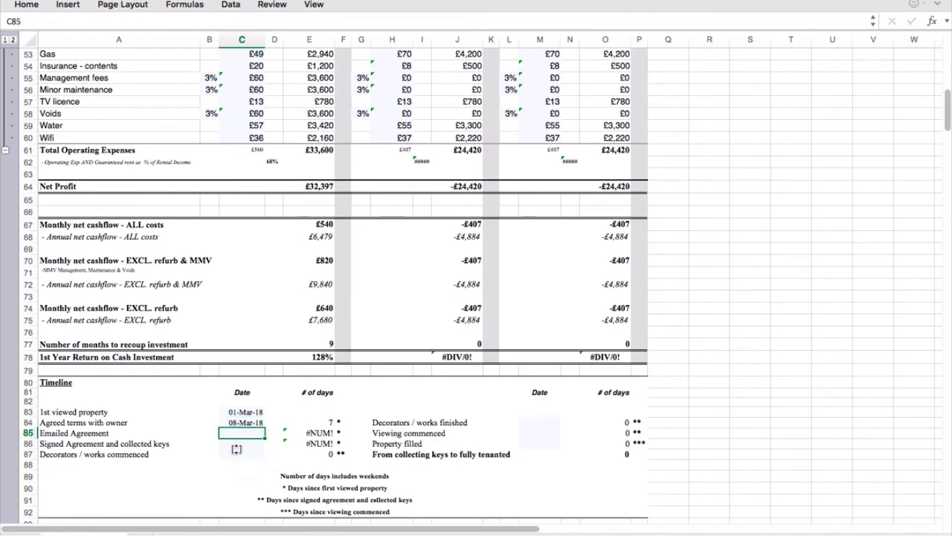
text(09/03/18)
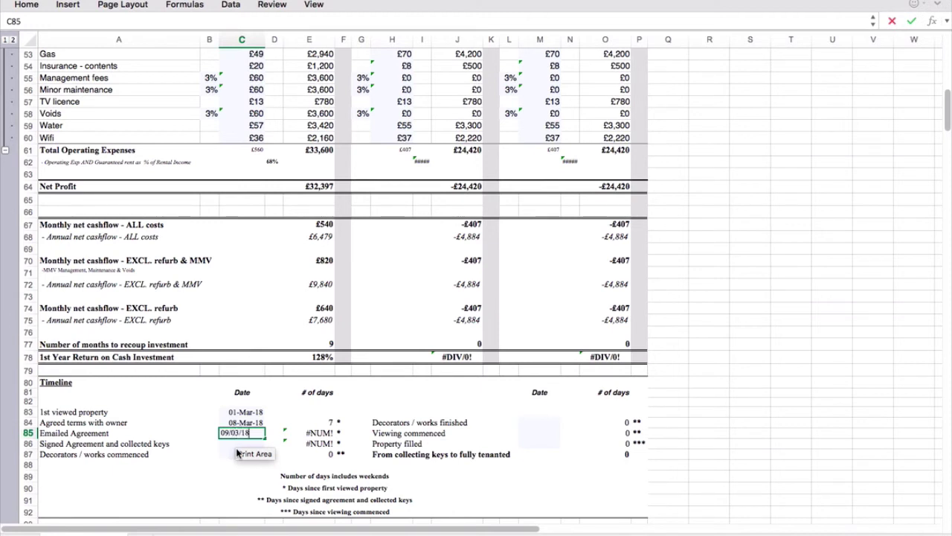
key(Return)
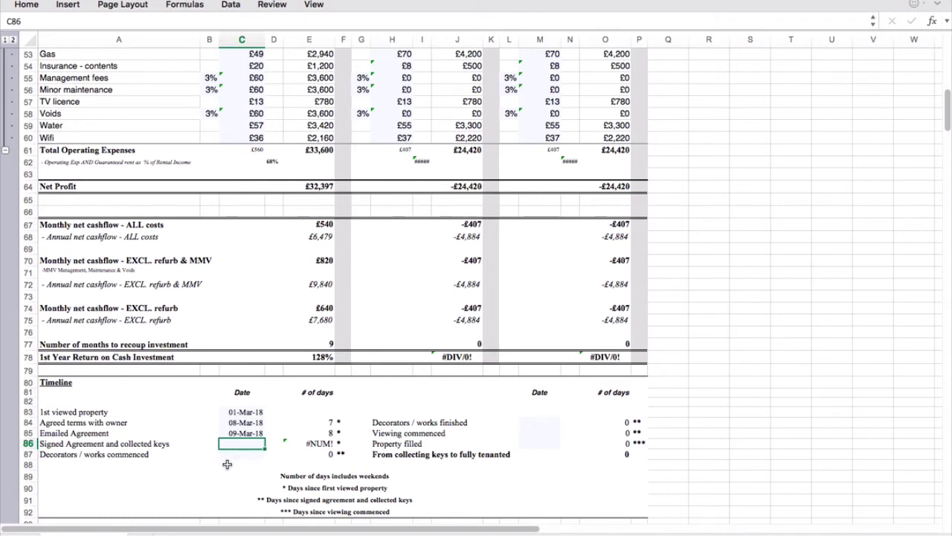
- Enter 10-Mar-18 for signed agreement and collected keys, and 17-Mar-18 for decorators / works commenced
text(10/03/18)
key(Tab)
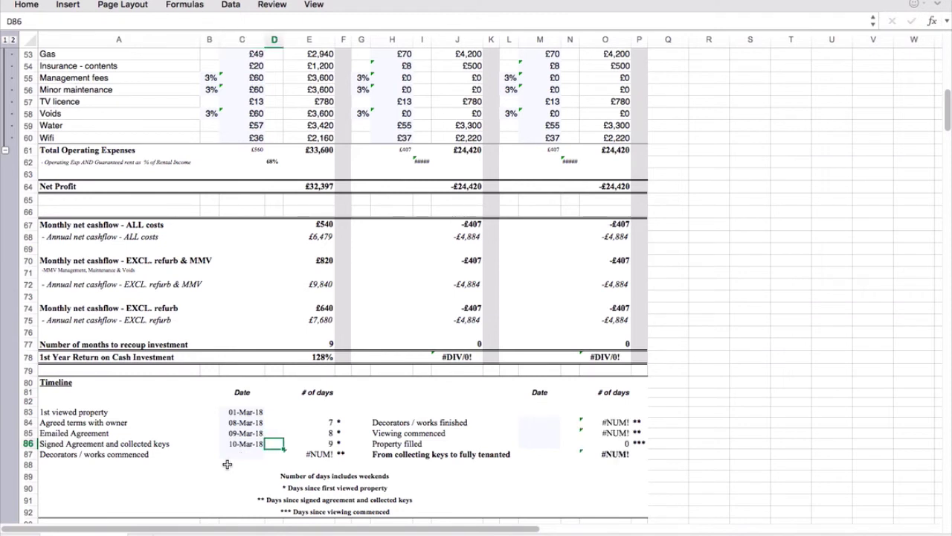
click(242, 454)
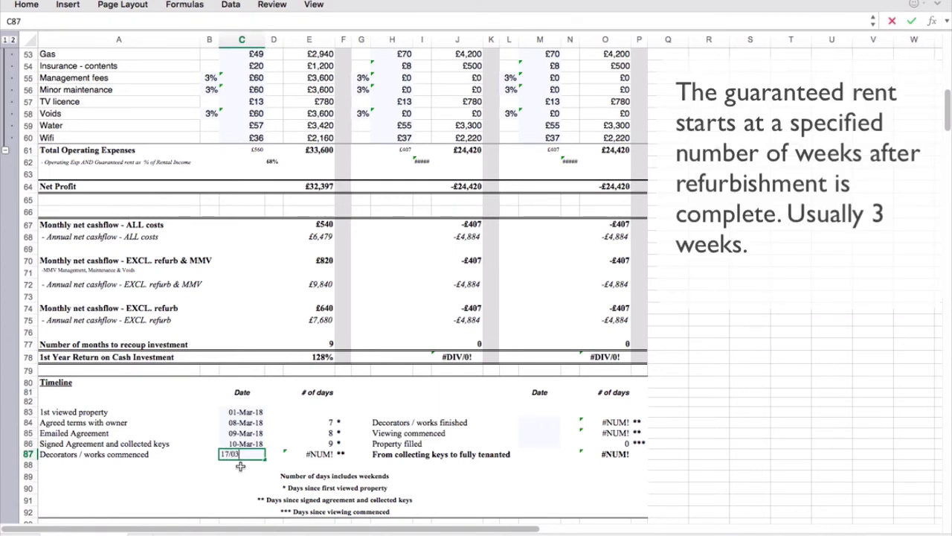
text(17/03/18)
key(Tab)
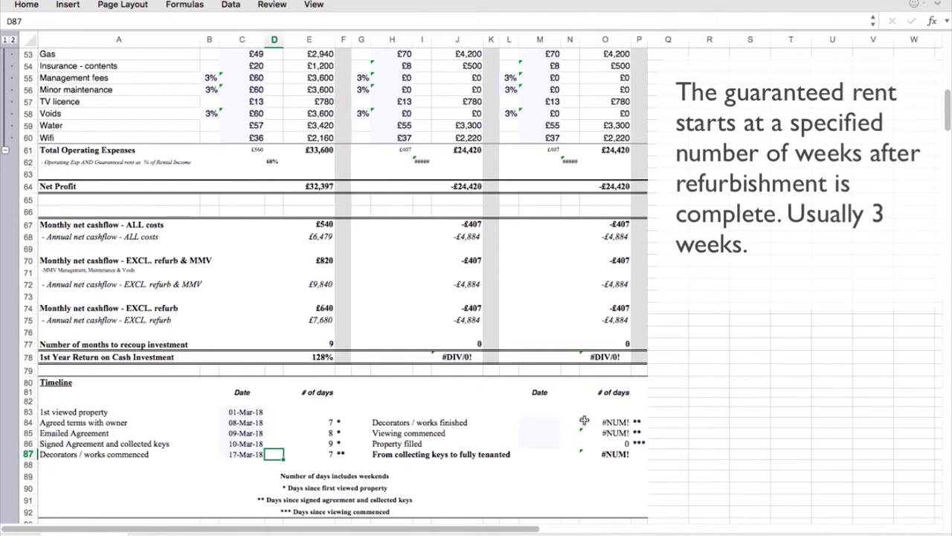
- Fill in the remaining timeline dates: decorators / works finished 30-Mar-18, viewing commenced 25-Mar-18 and property filled 02-Apr-18
click(555, 423)
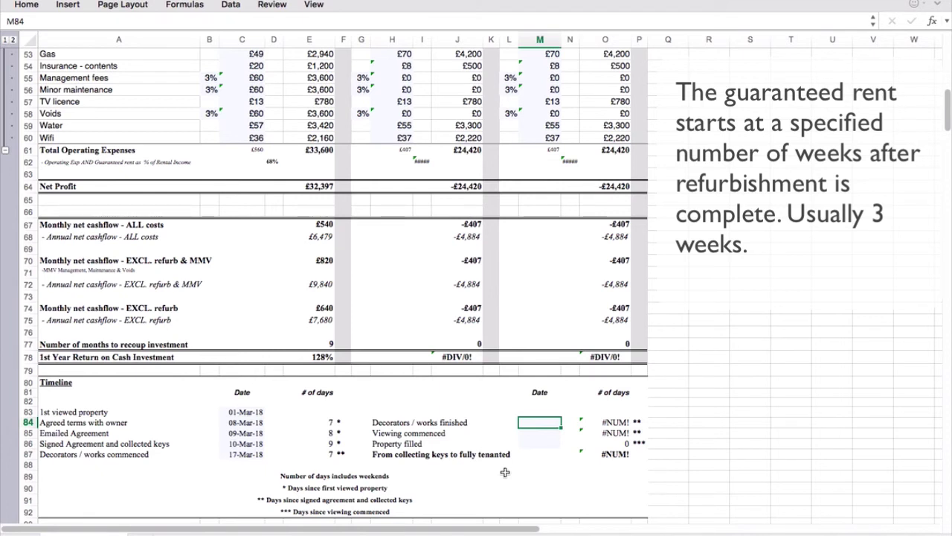
text(30-Mar-18)
key(Return)
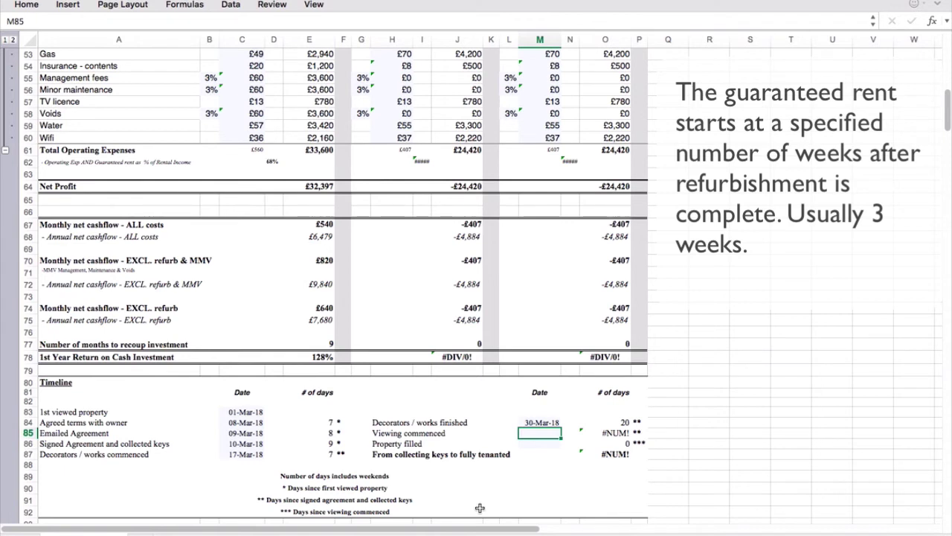
text(25/03/18)
key(Return)
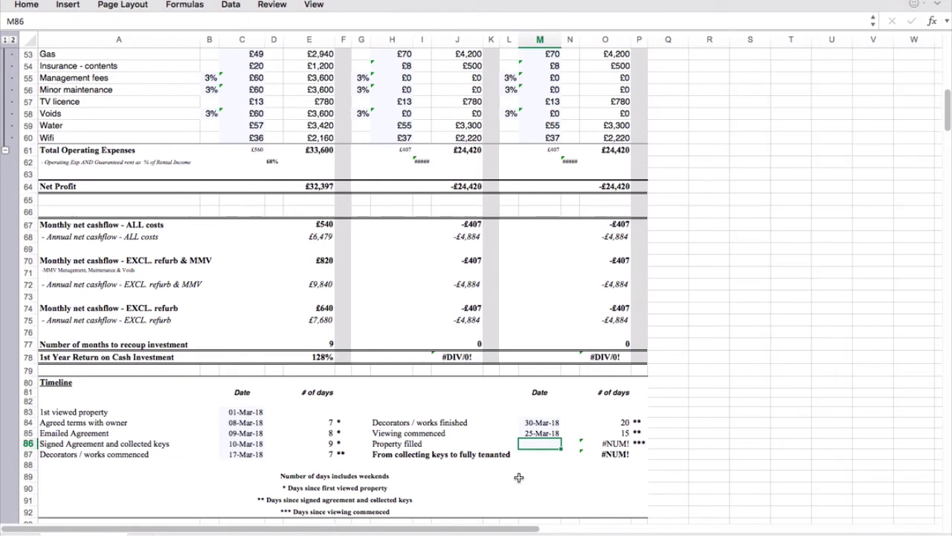
text(02/04/18)
key(Return)
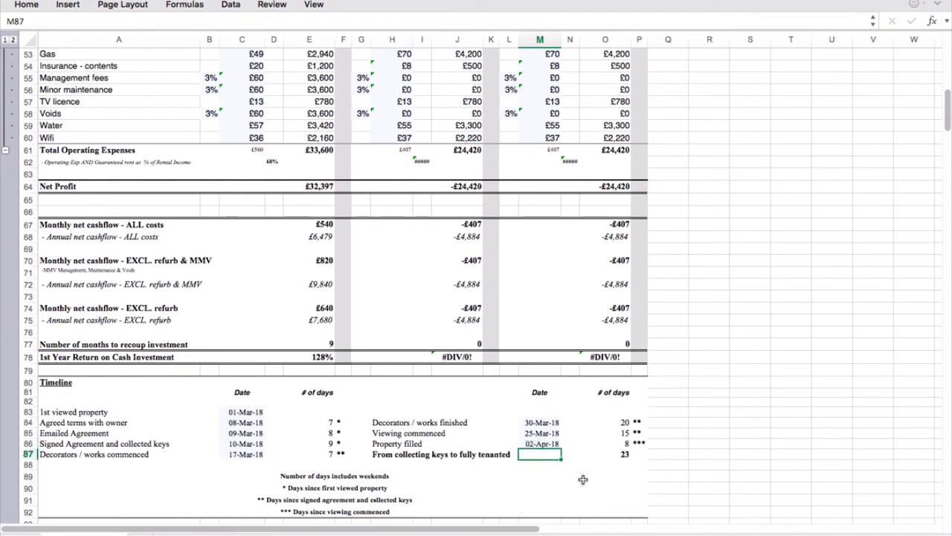
scroll(535, 497, up, 2)
scroll(535, 497, down, 4)
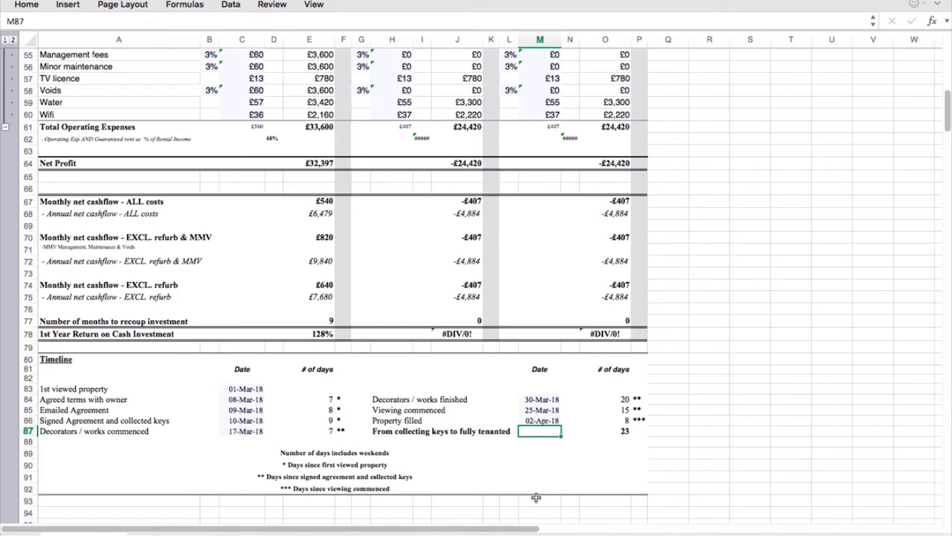
scroll(536, 497, up, 15)
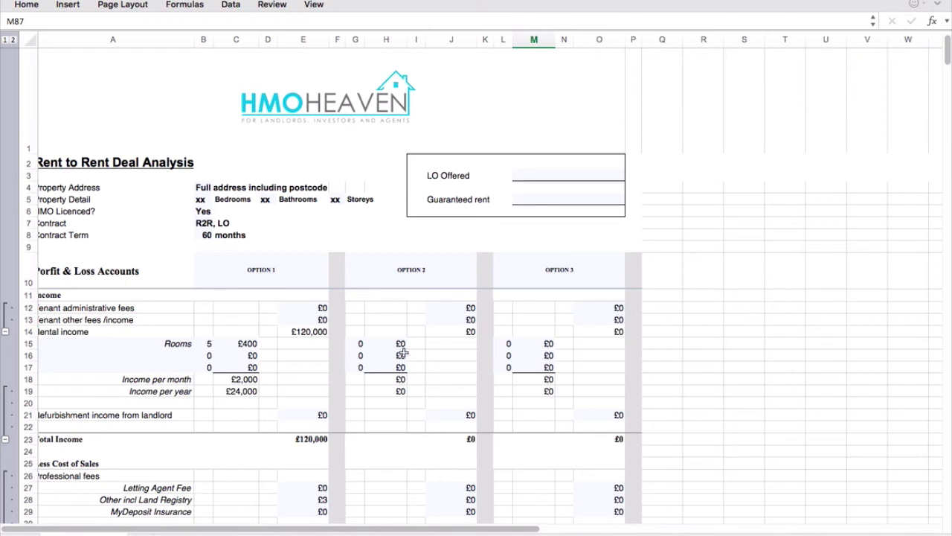
mouse_move(112, 2)
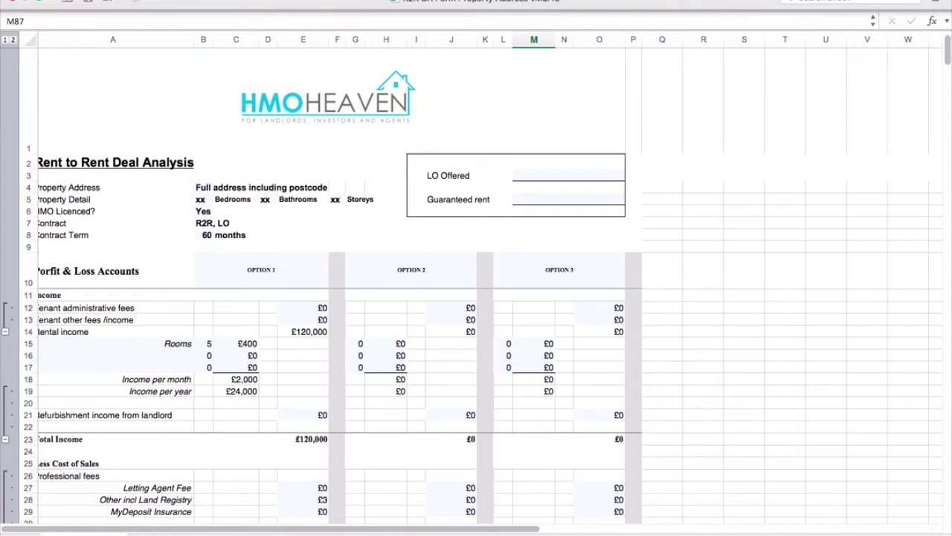